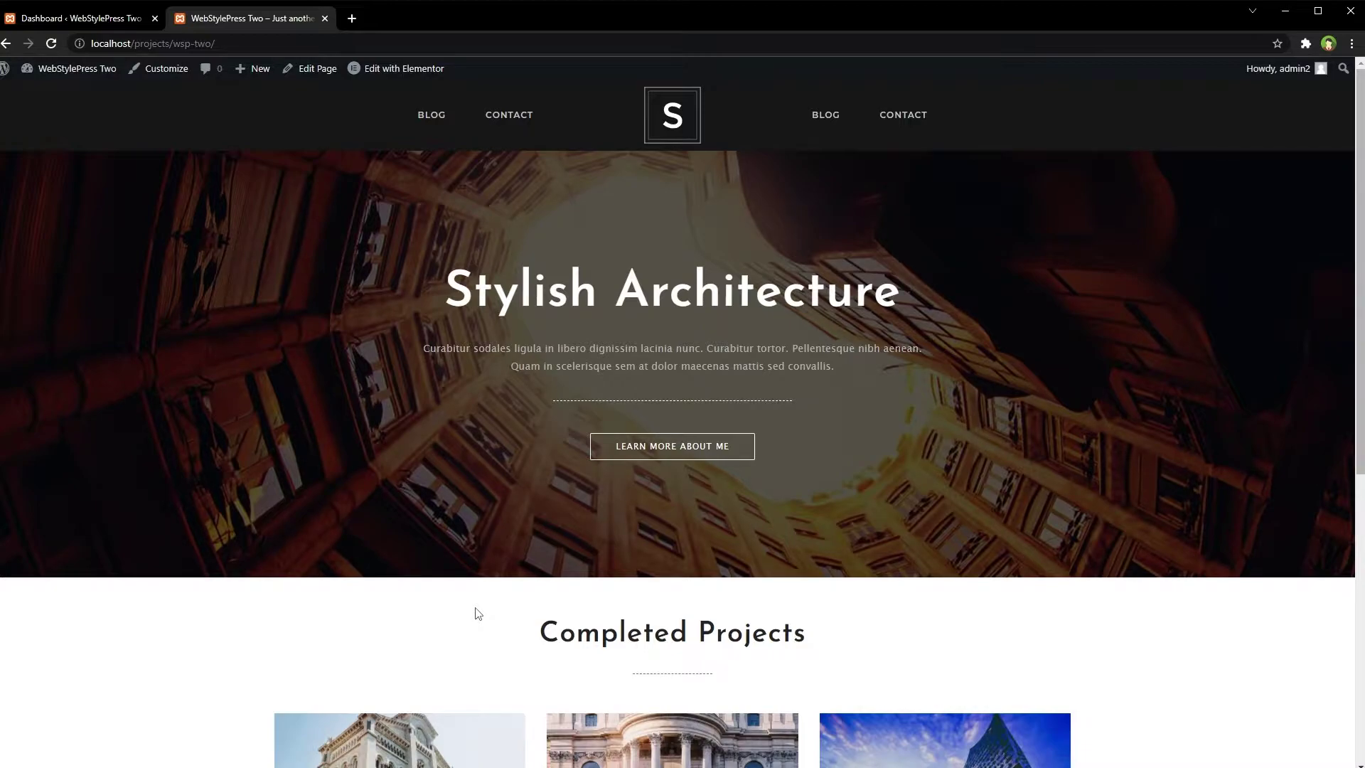
- Switch from the site's front-end homepage to the WebStylePress Two admin Dashboard
click(83, 21)
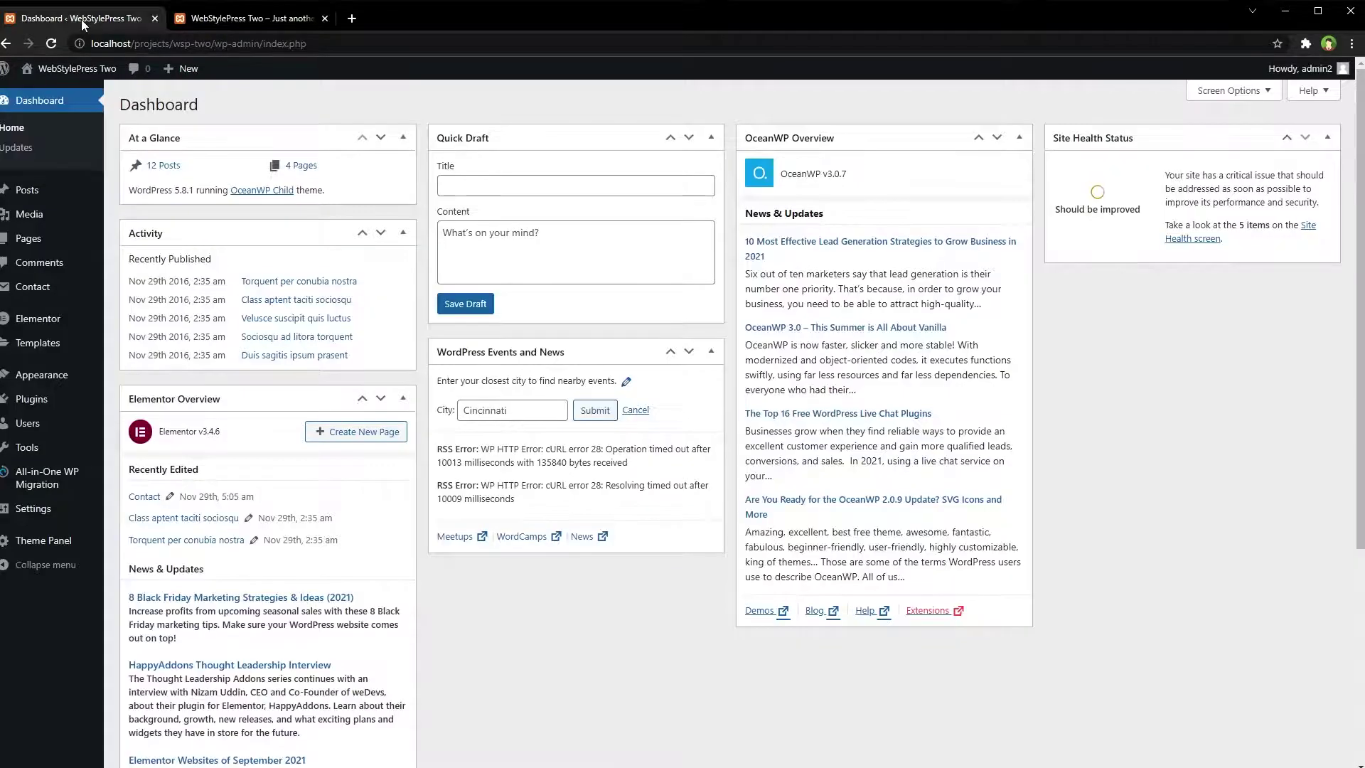
- Start a new post titled 'Test Post'
mouse_move(28, 190)
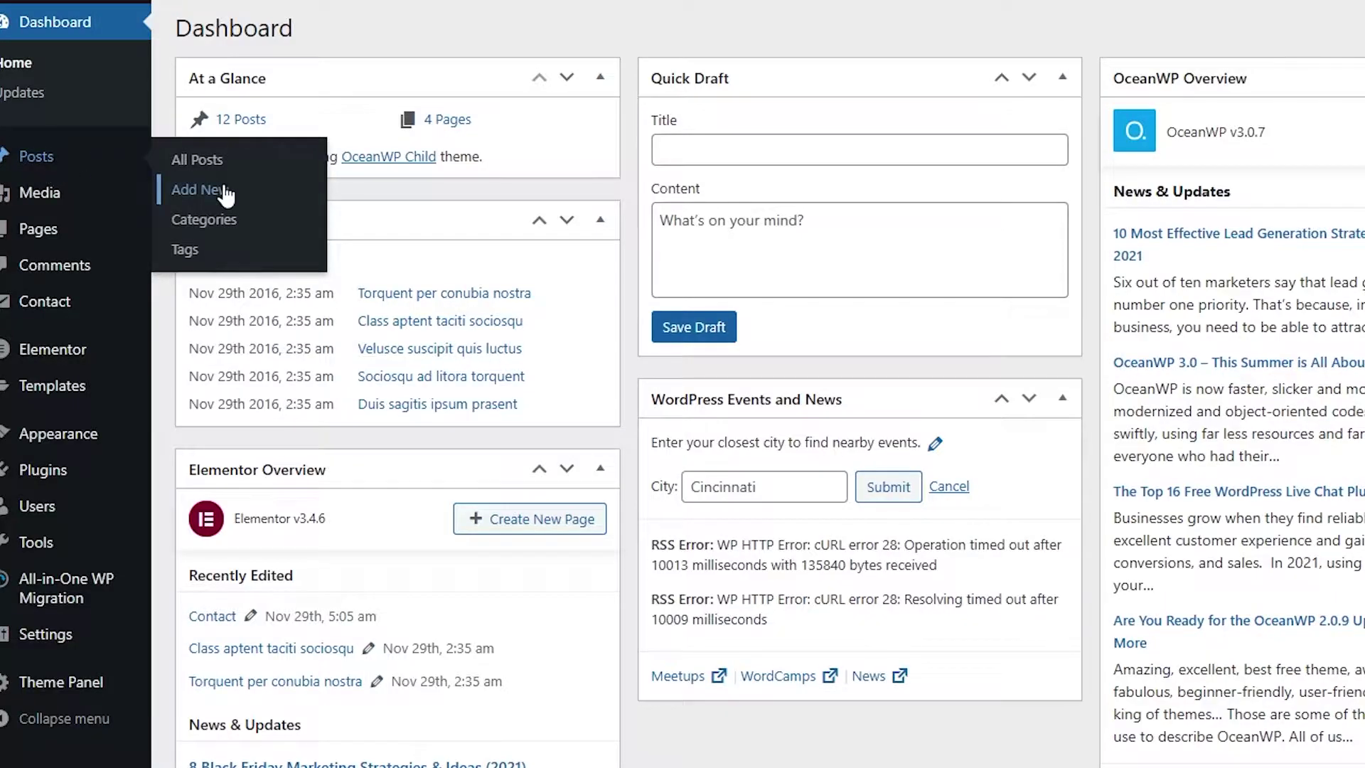
click(222, 193)
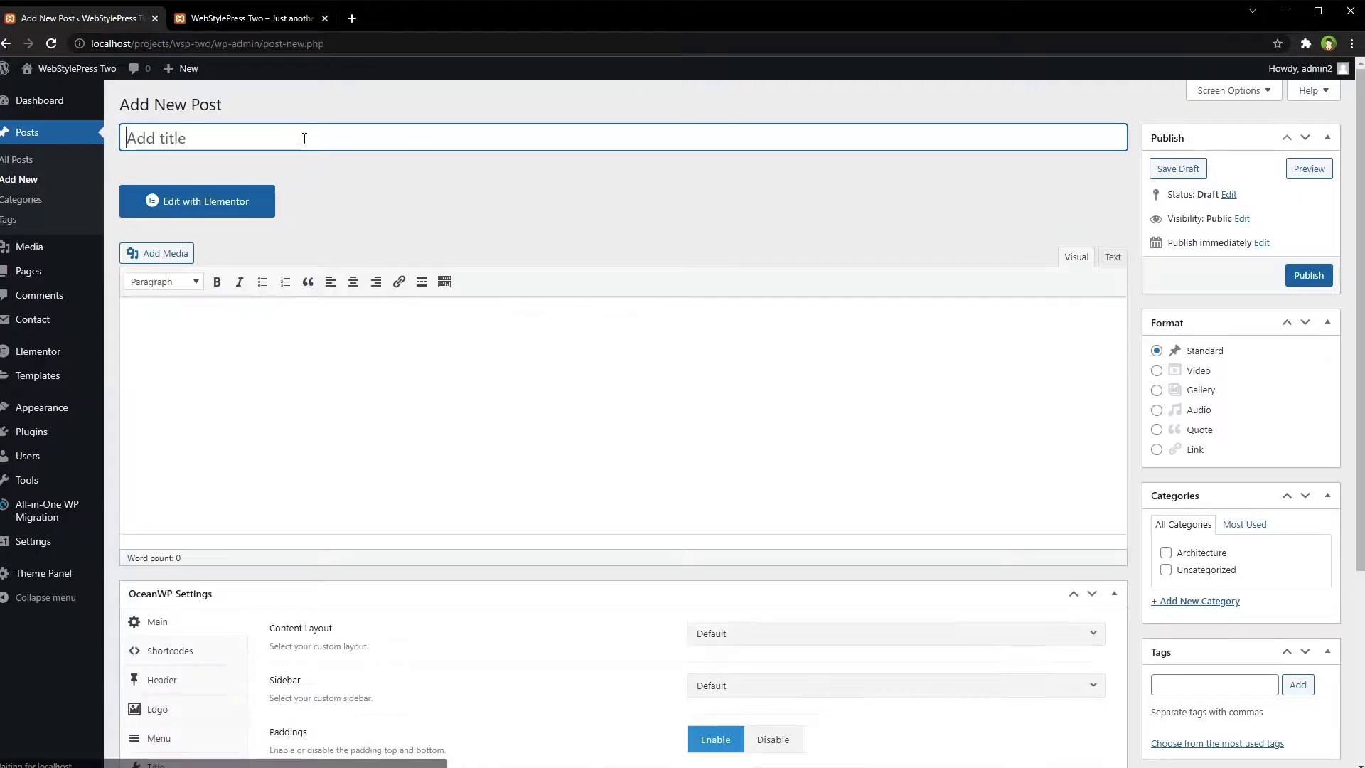
text(Test Post)
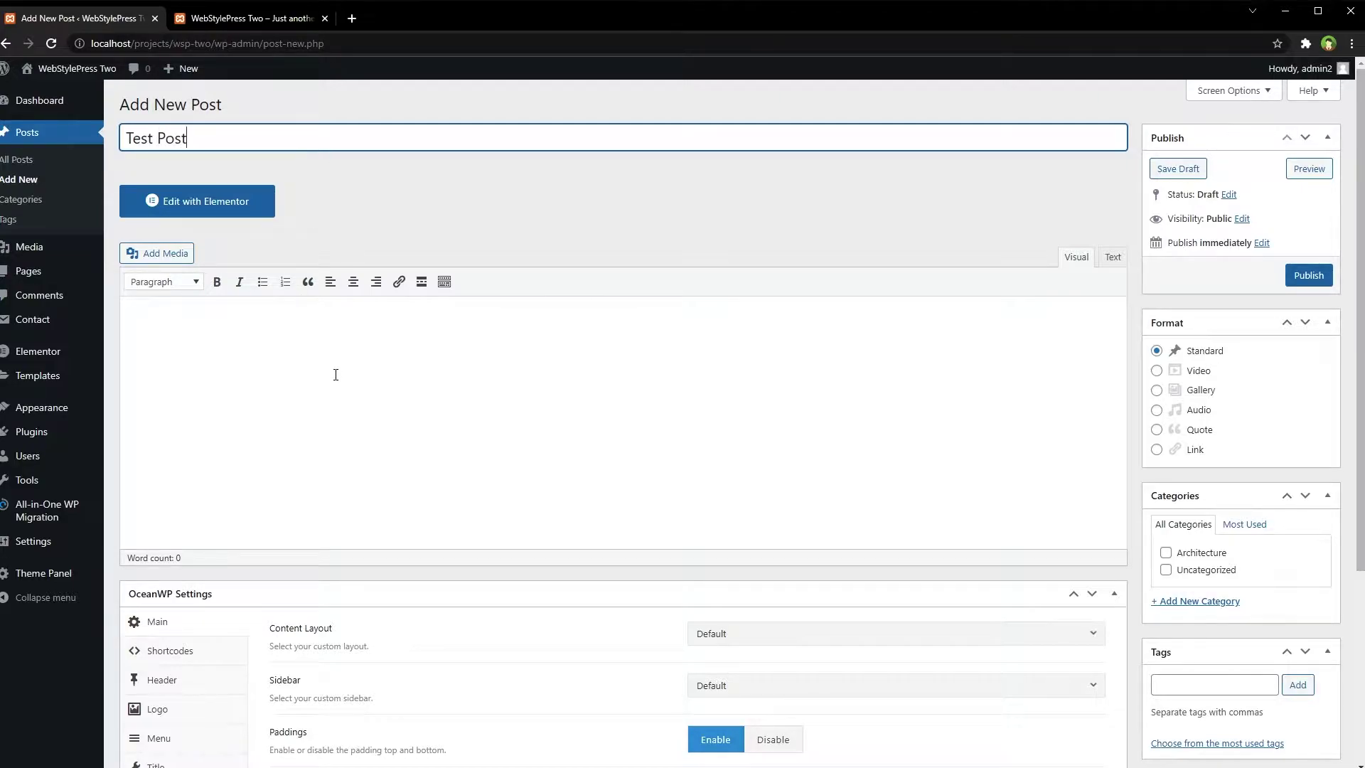
- Upload test-image.jpg from File Explorer and insert it into the post body
click(335, 374)
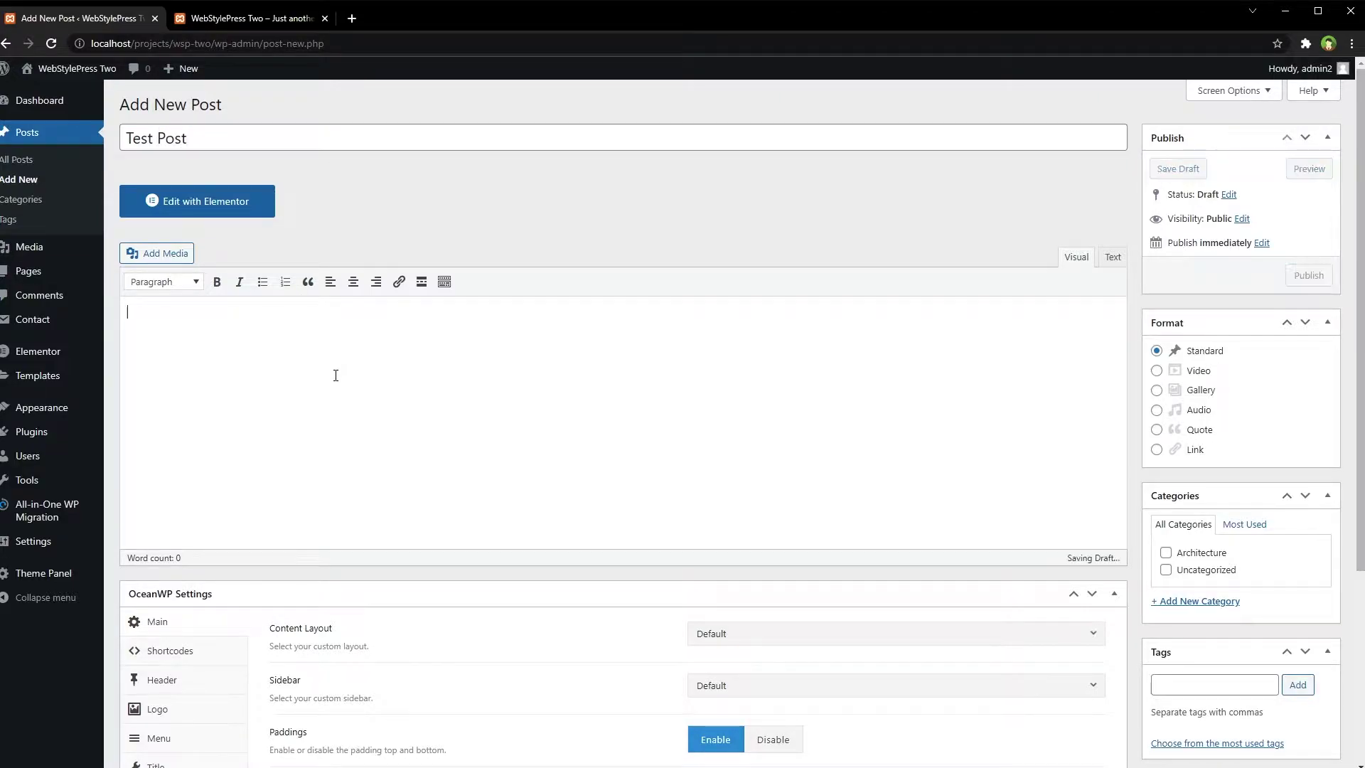
click(174, 265)
key(alt+Tab)
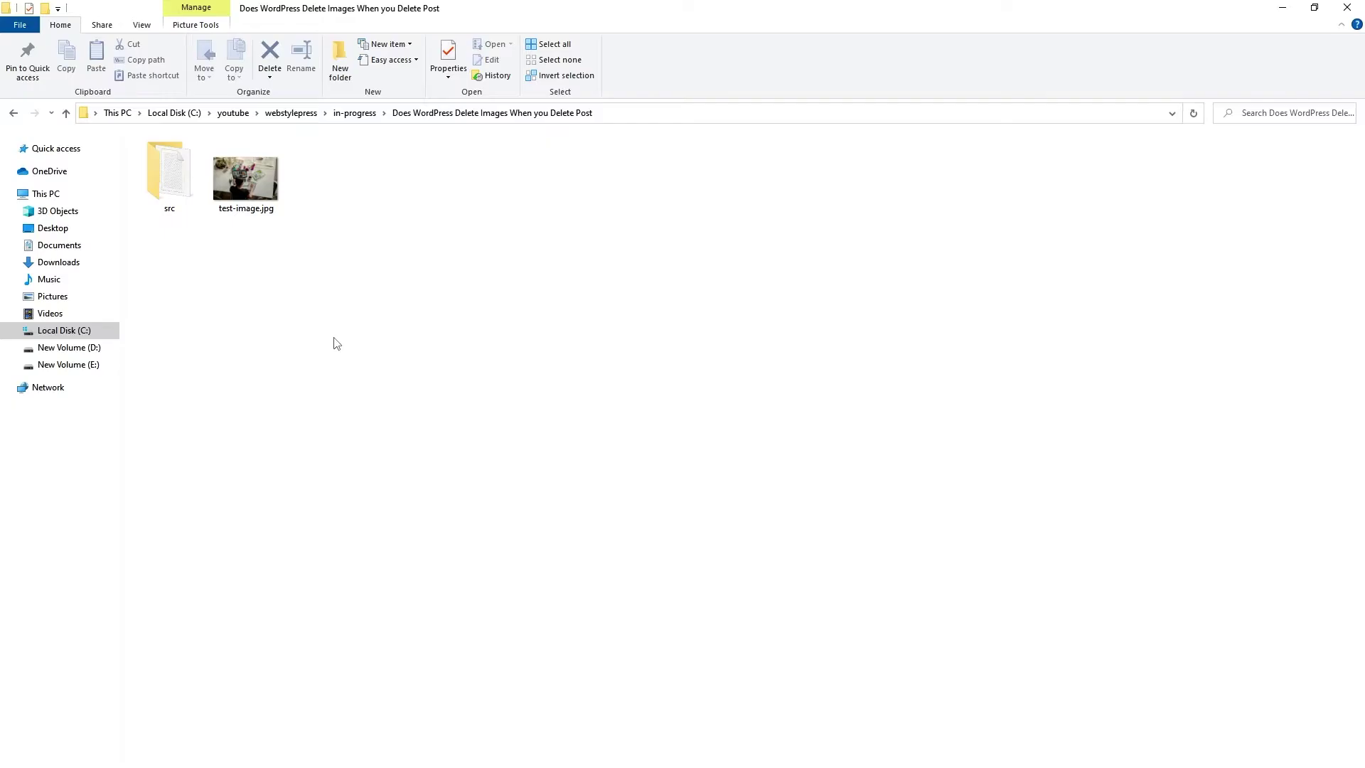
click(254, 211)
drag(254, 199, 488, 413)
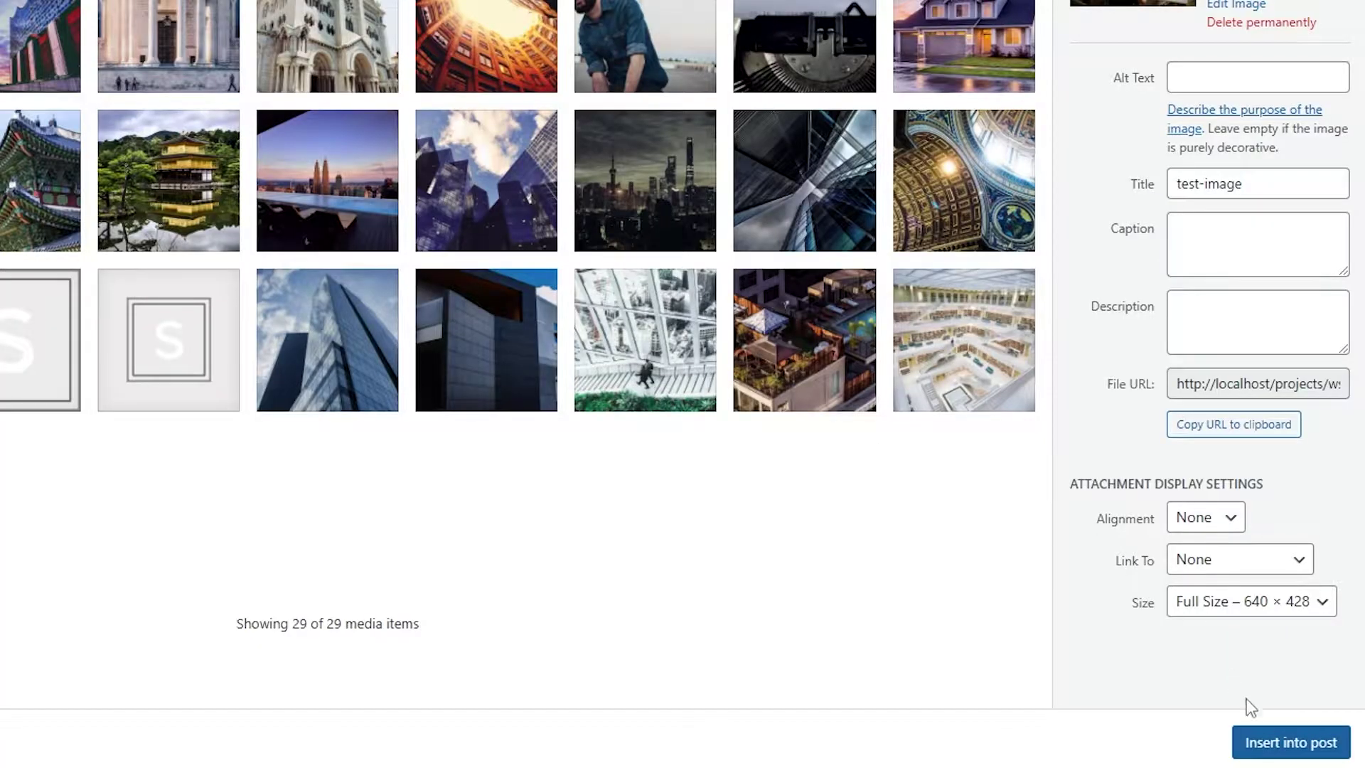
click(1280, 733)
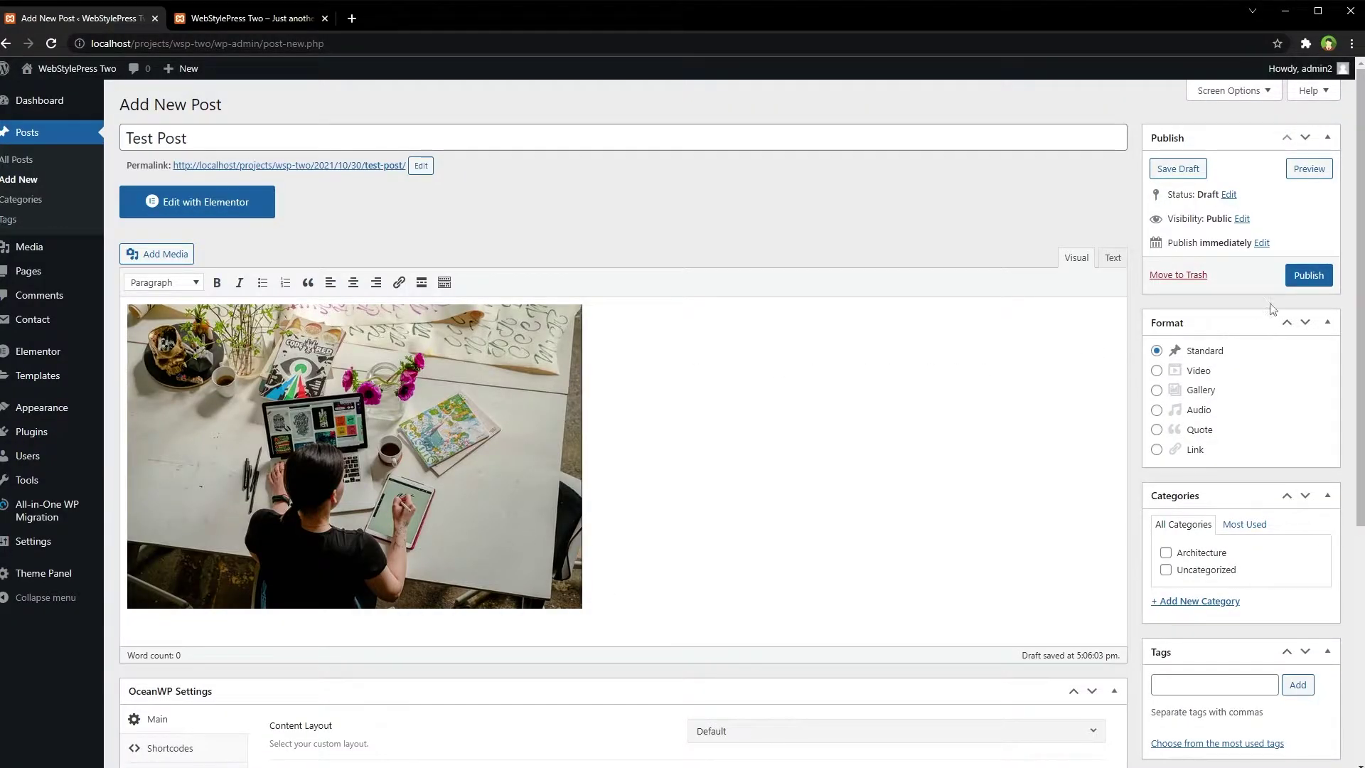
- Publish Test Post and view its live page in a new tab
click(1309, 275)
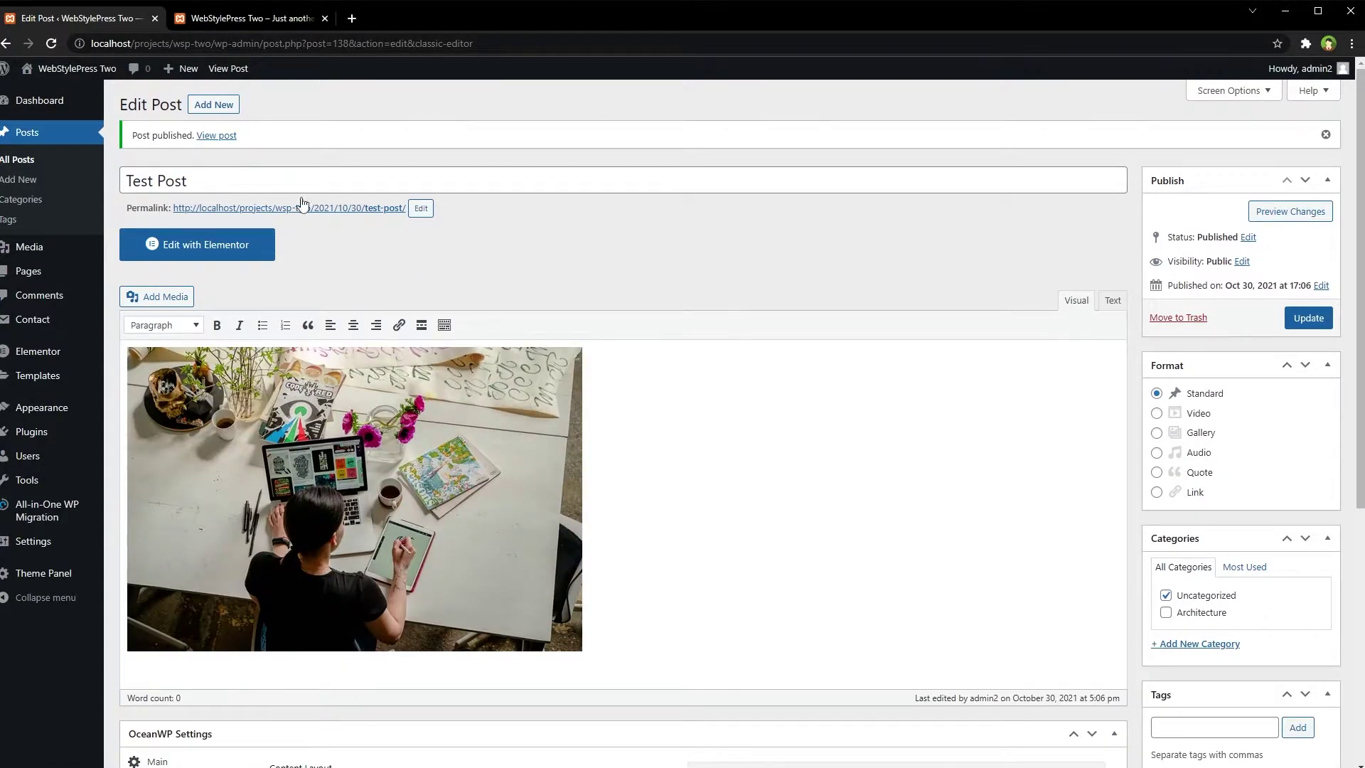
middle_click(360, 207)
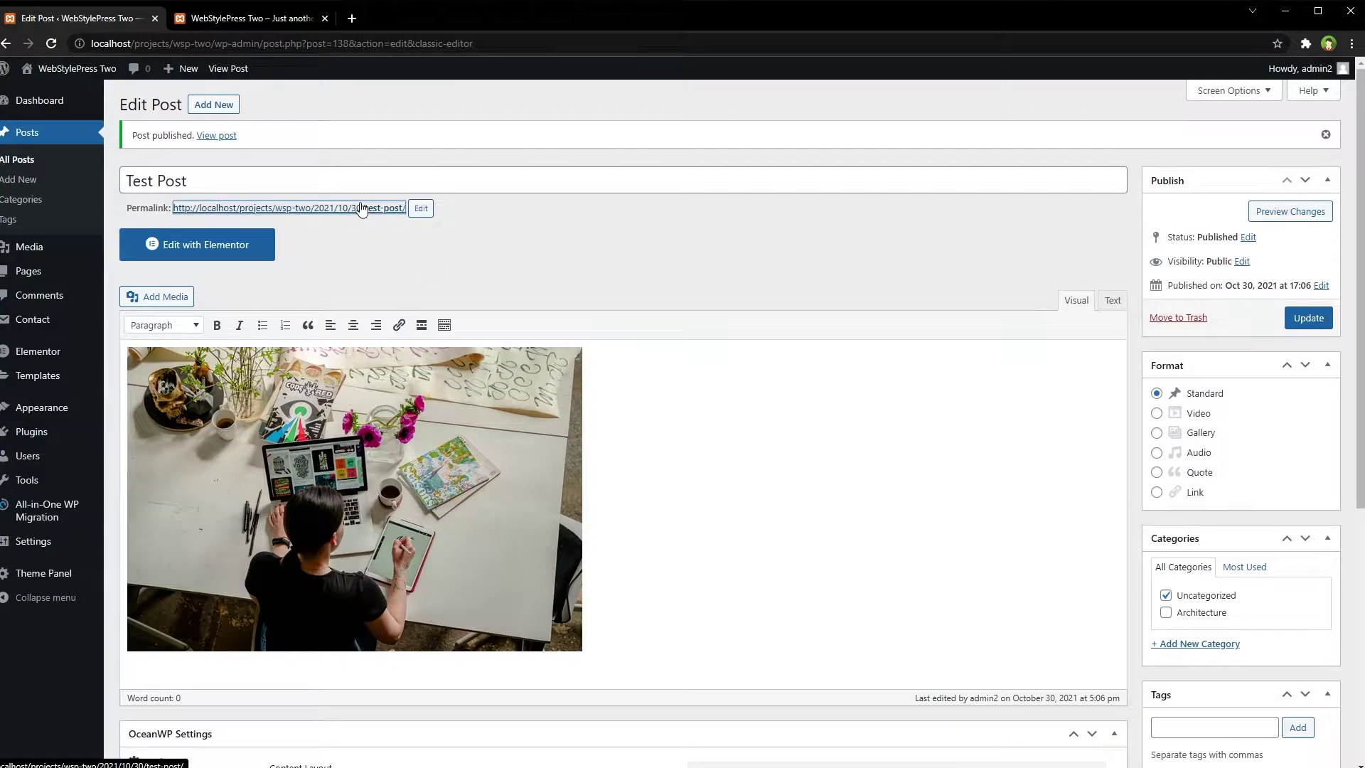
click(249, 20)
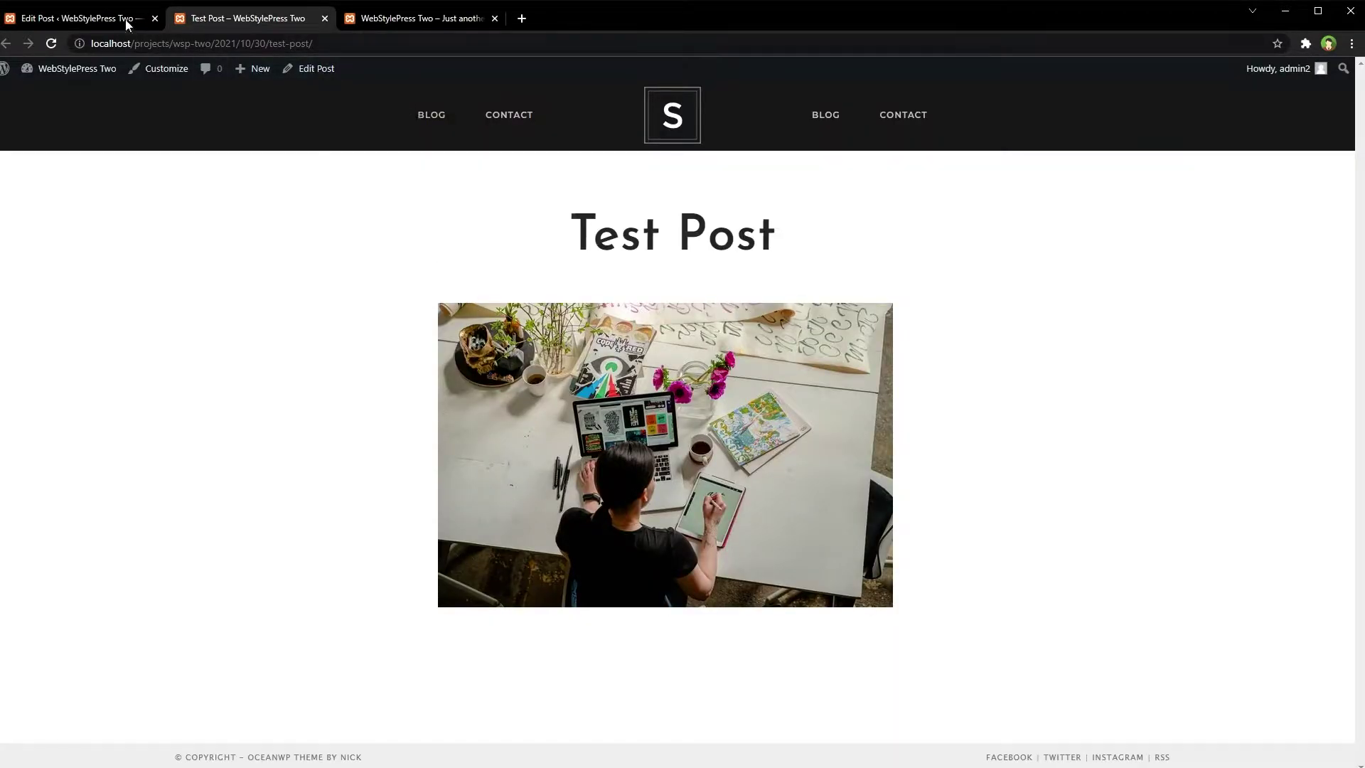
click(73, 15)
- Open the Media Library, showing 29 items, in a new tab
mouse_move(32, 248)
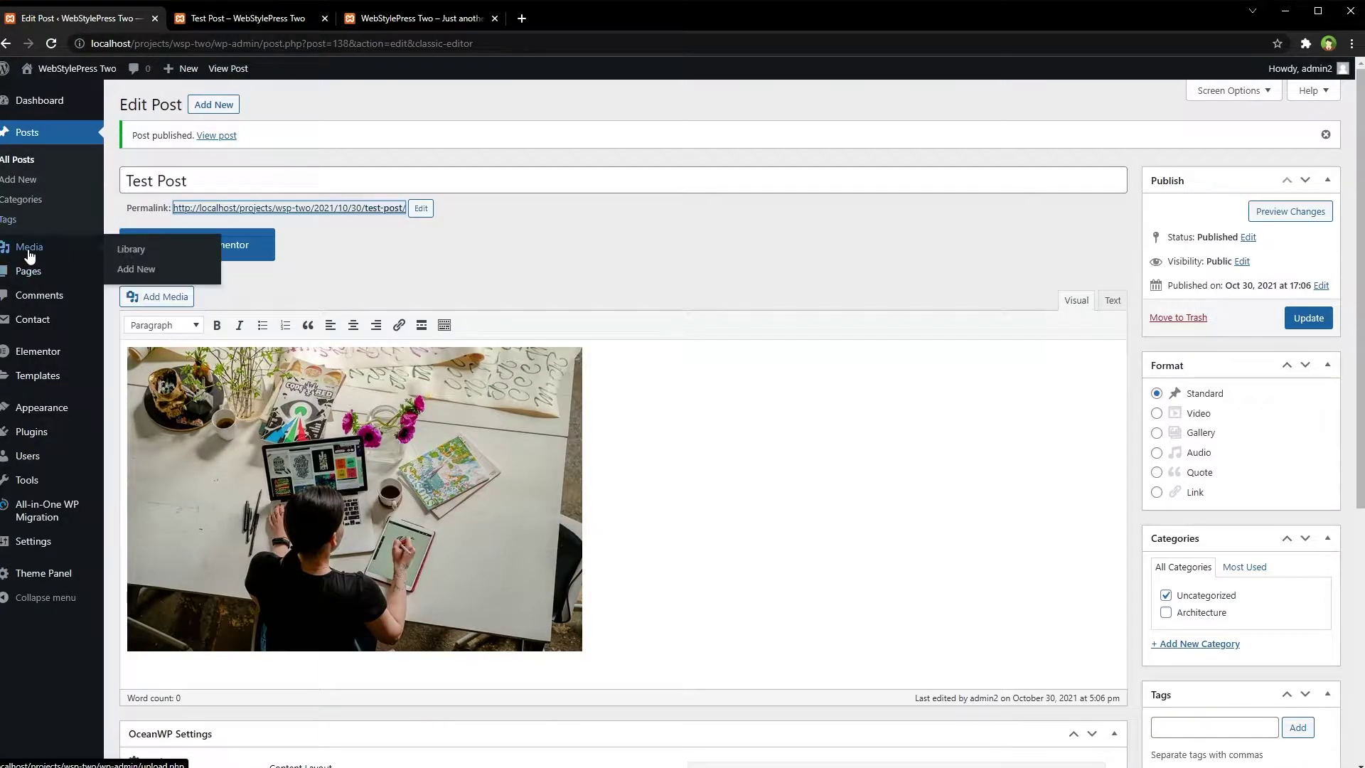
middle_click(149, 256)
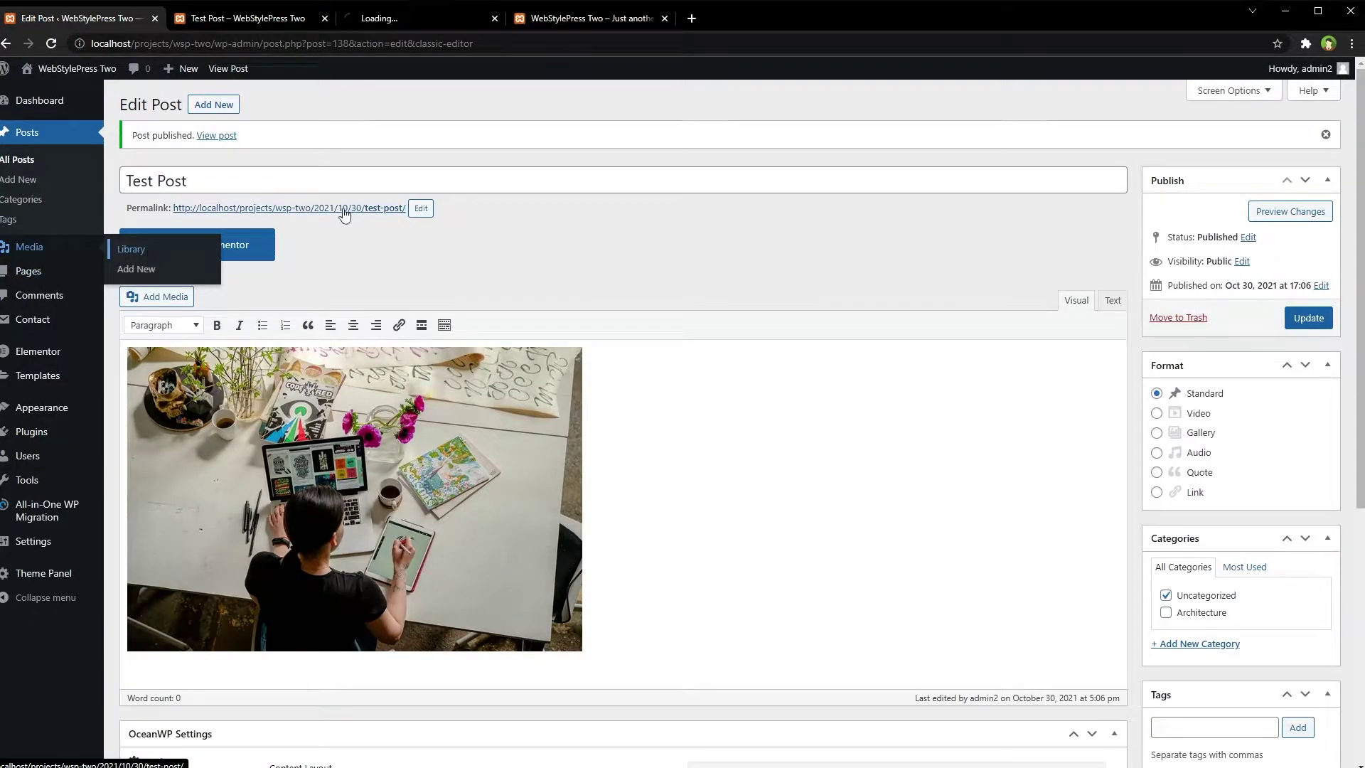
click(412, 20)
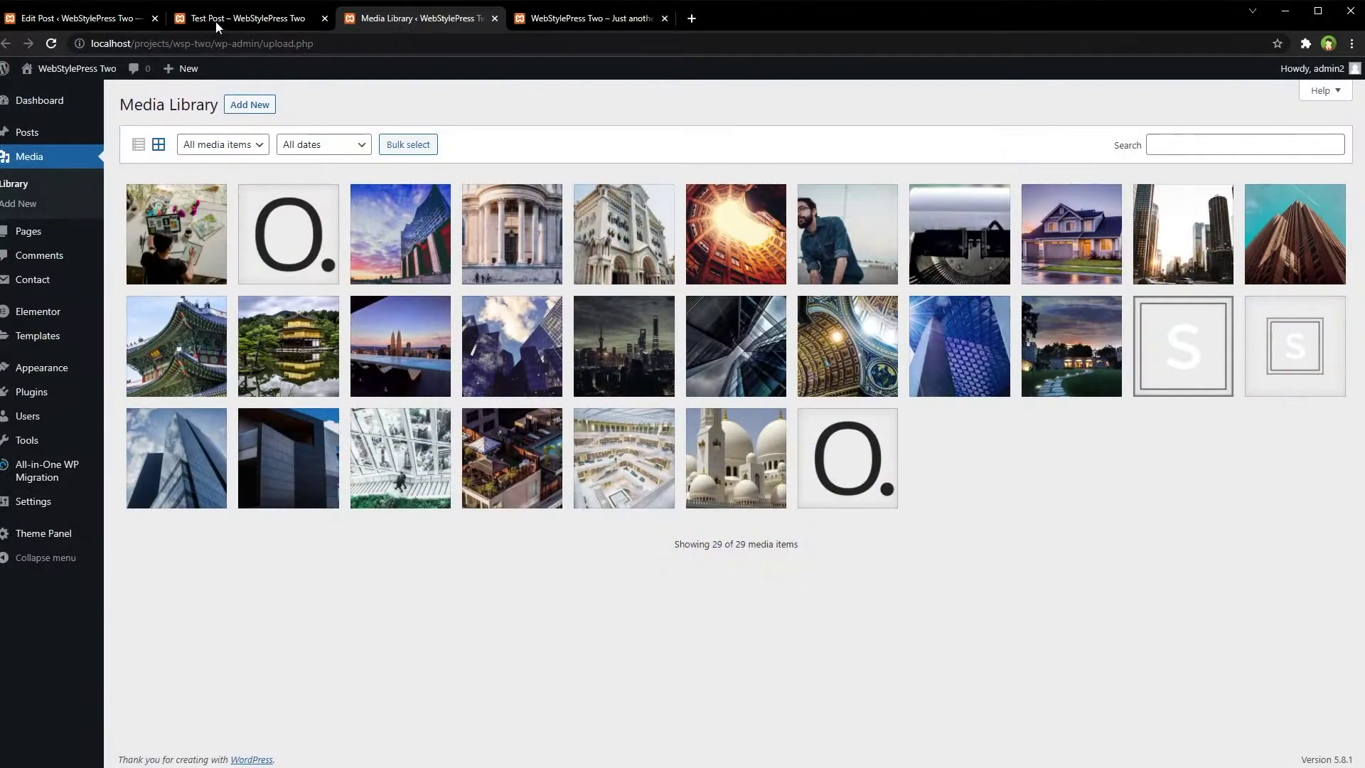
- Move Test Post to the Trash
click(217, 20)
click(57, 20)
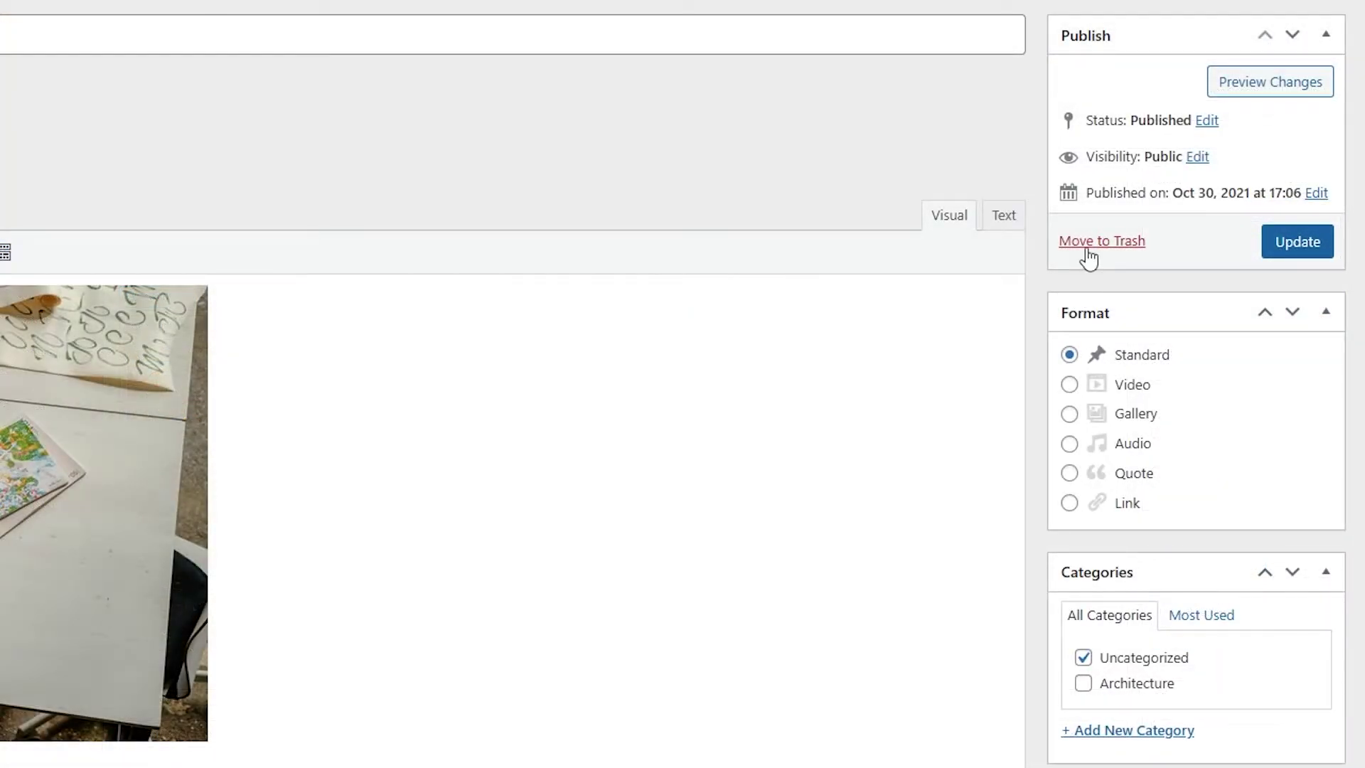
click(1170, 320)
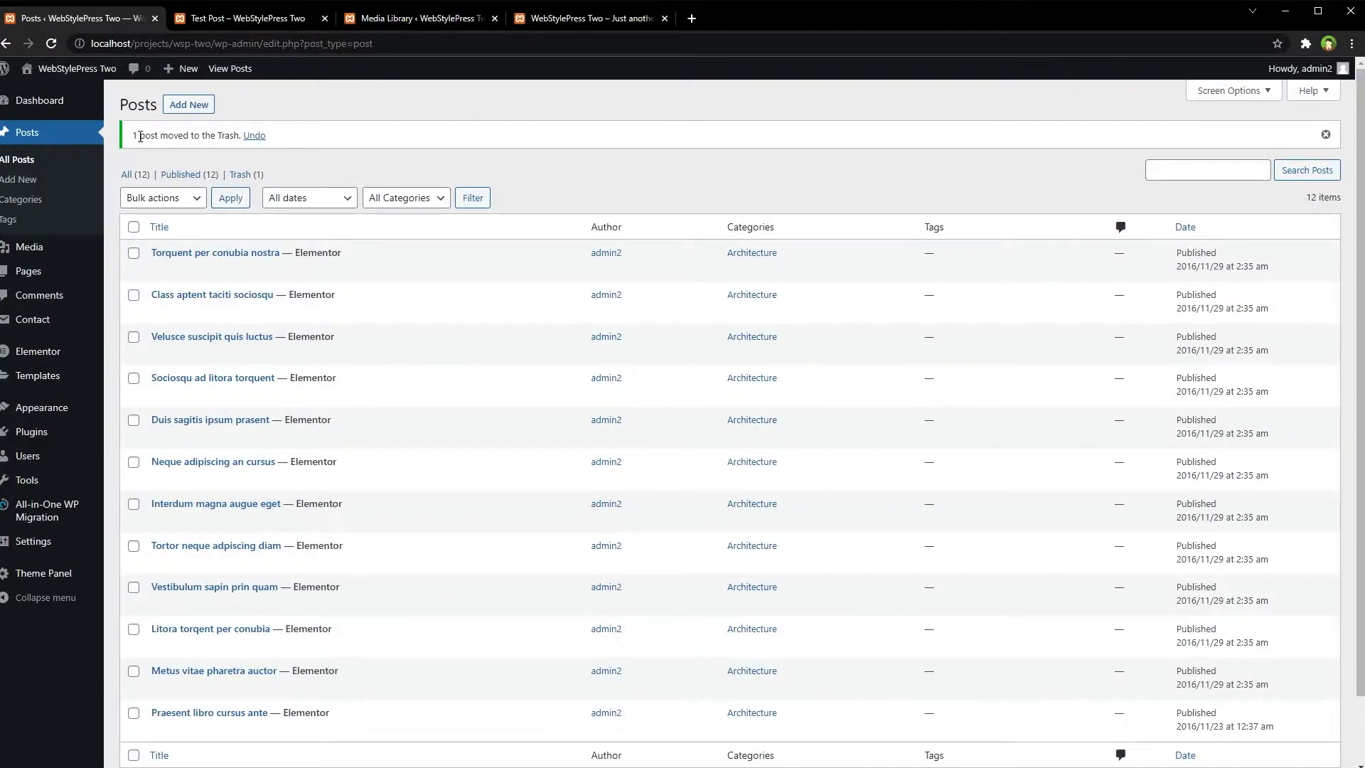
drag(140, 136, 231, 135)
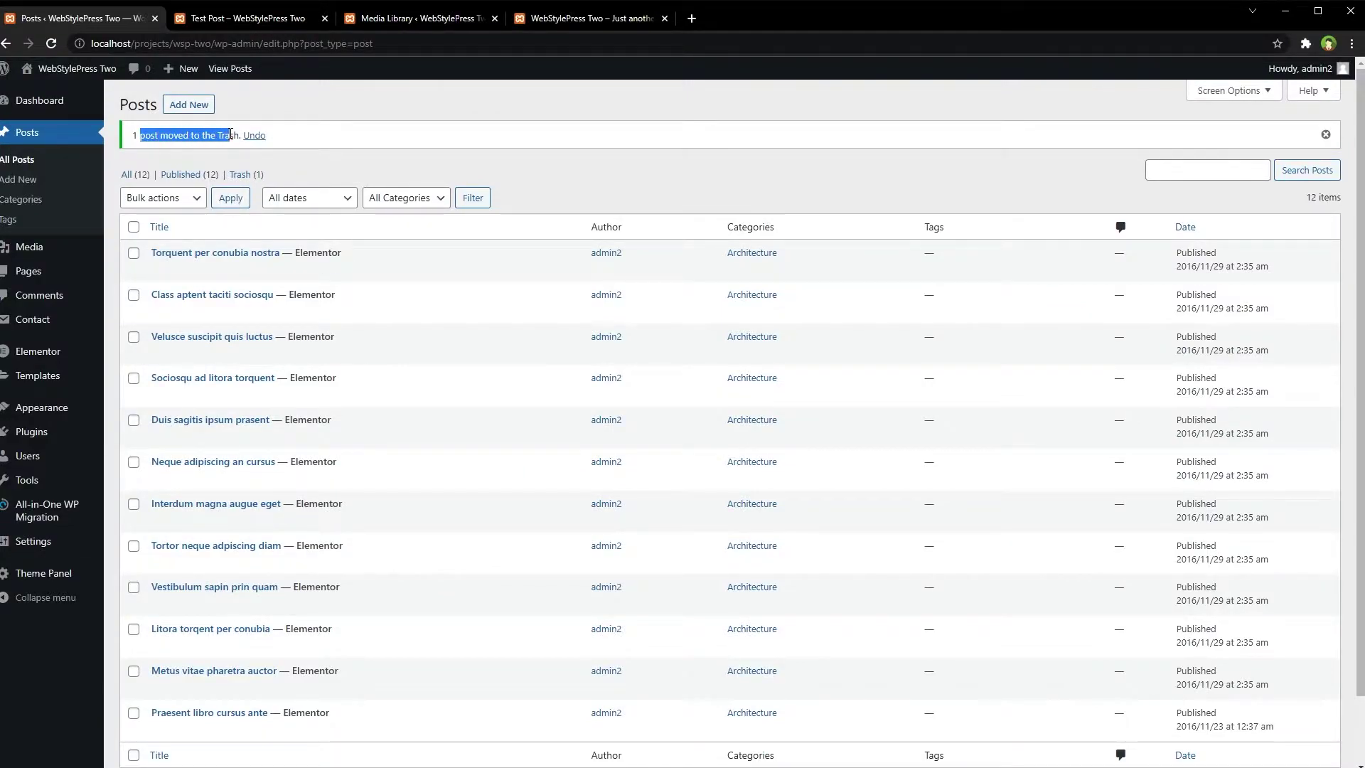
click(283, 140)
- Reload the Test Post page to confirm it is now not found, then close it
click(266, 24)
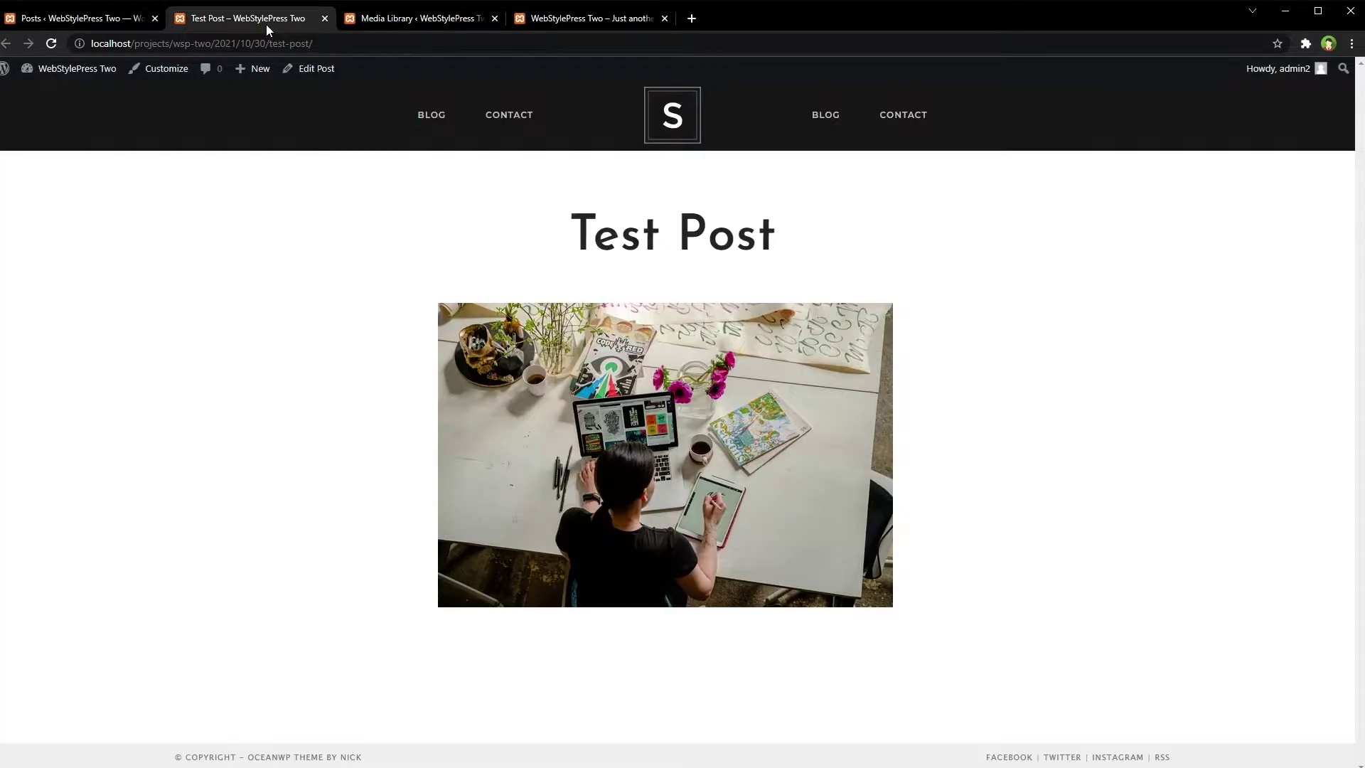
right_click(277, 268)
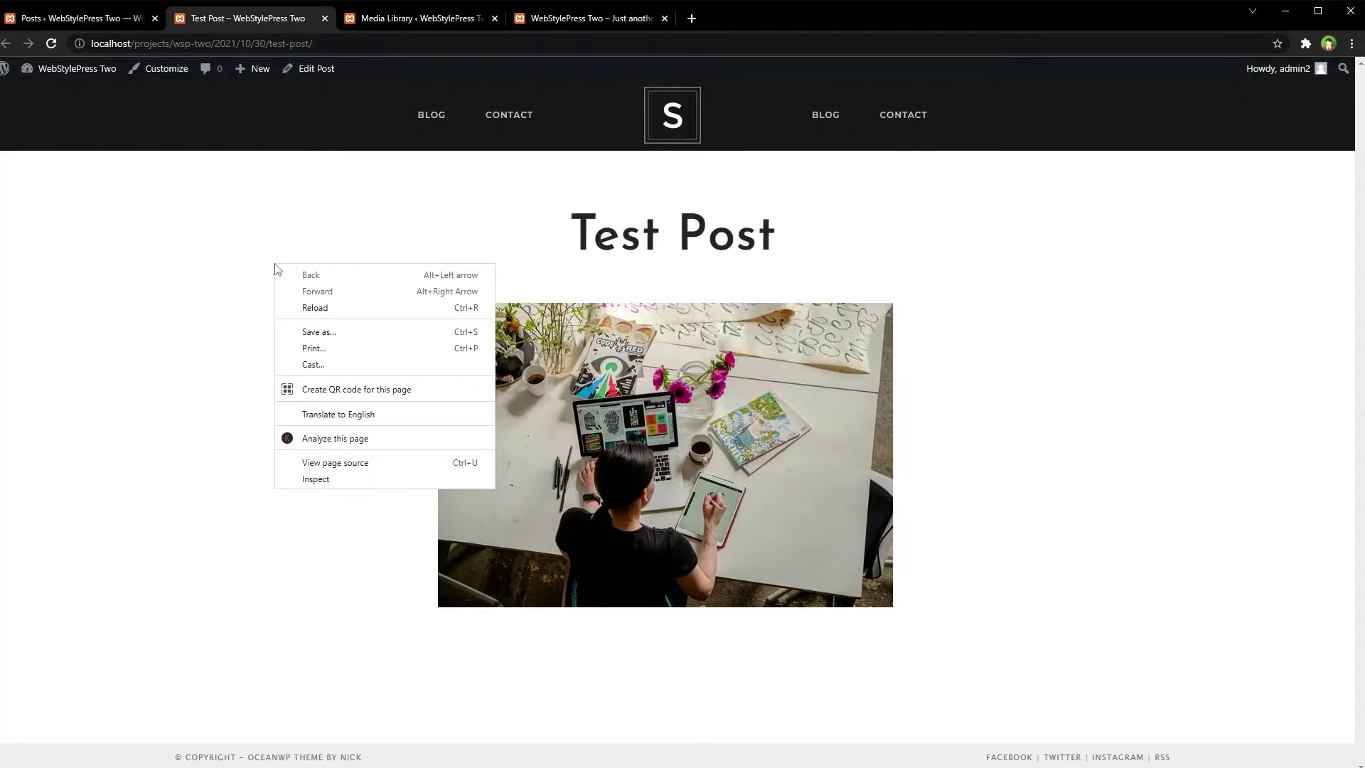
click(309, 307)
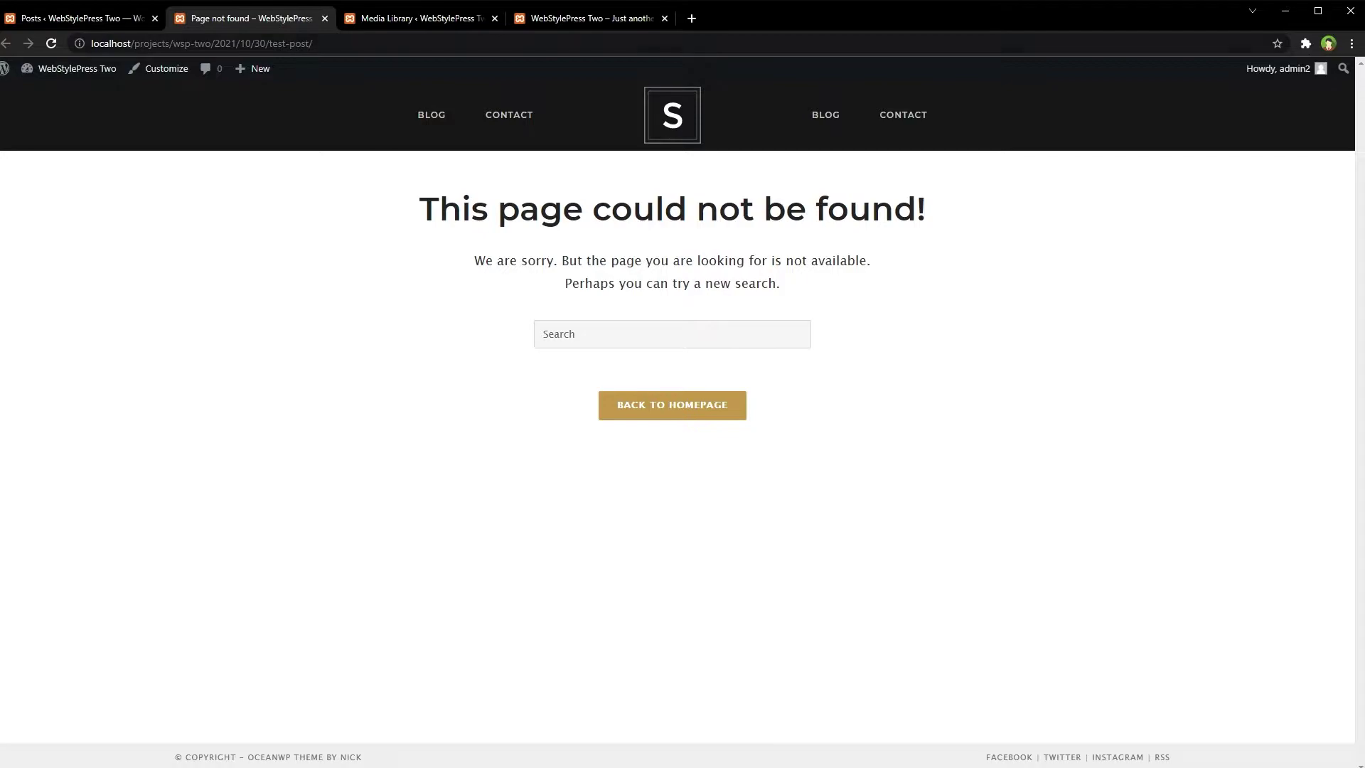
click(323, 19)
- Reload the Media Library and confirm test-image is still there by viewing its details
right_click(627, 608)
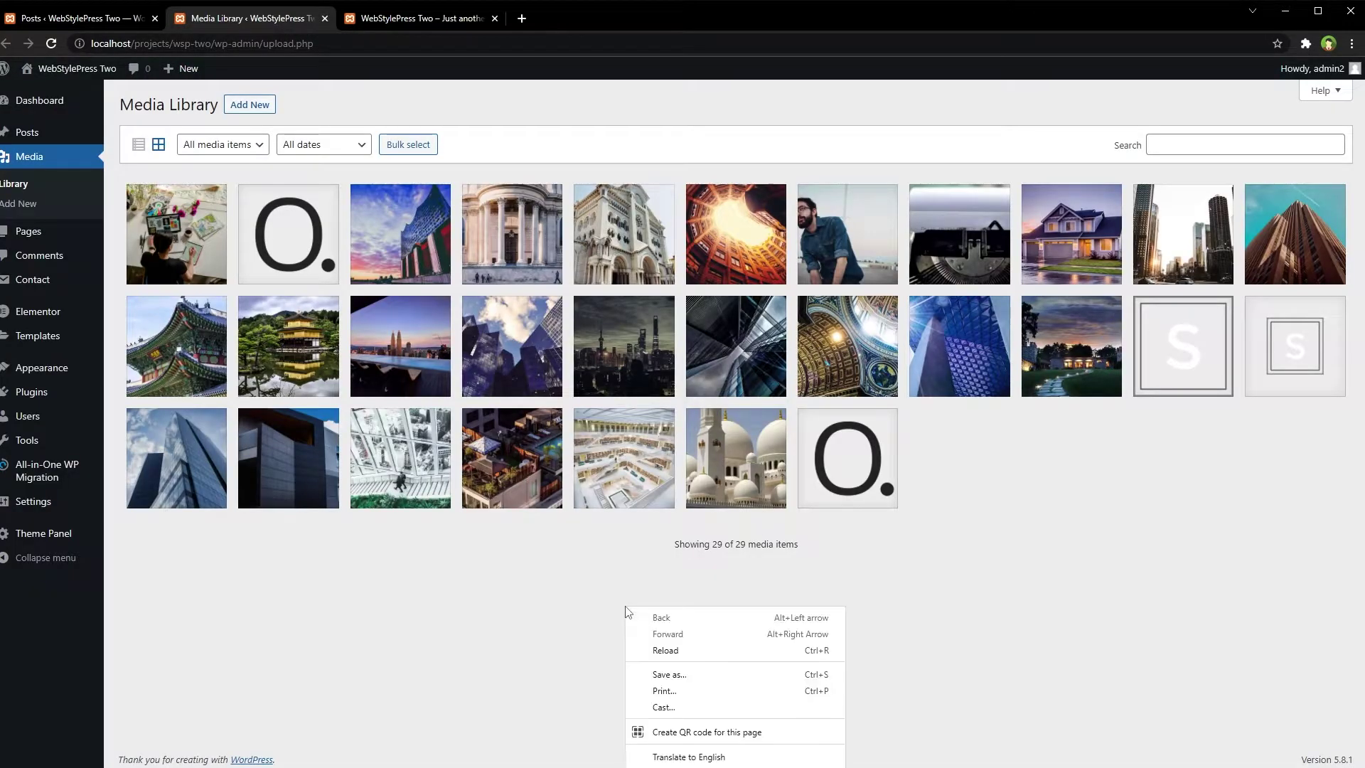
click(655, 651)
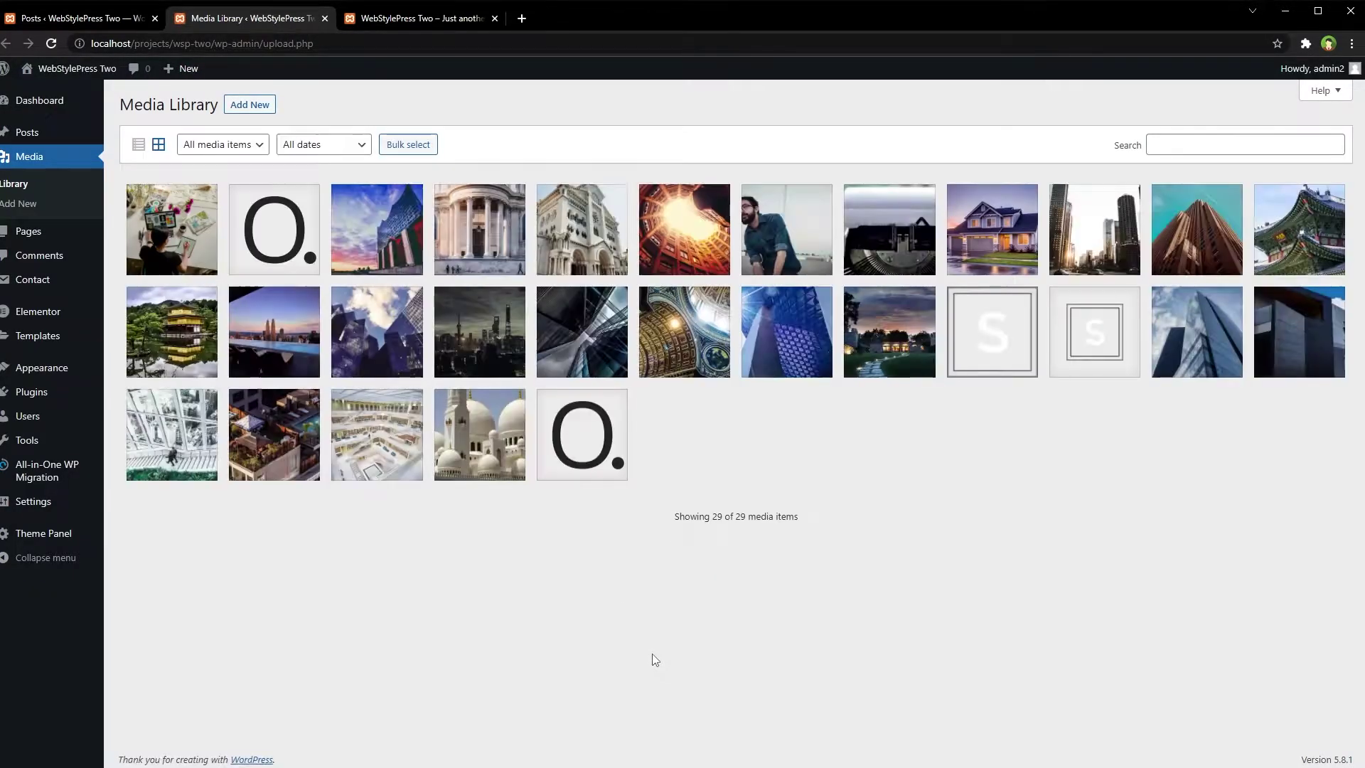
click(170, 244)
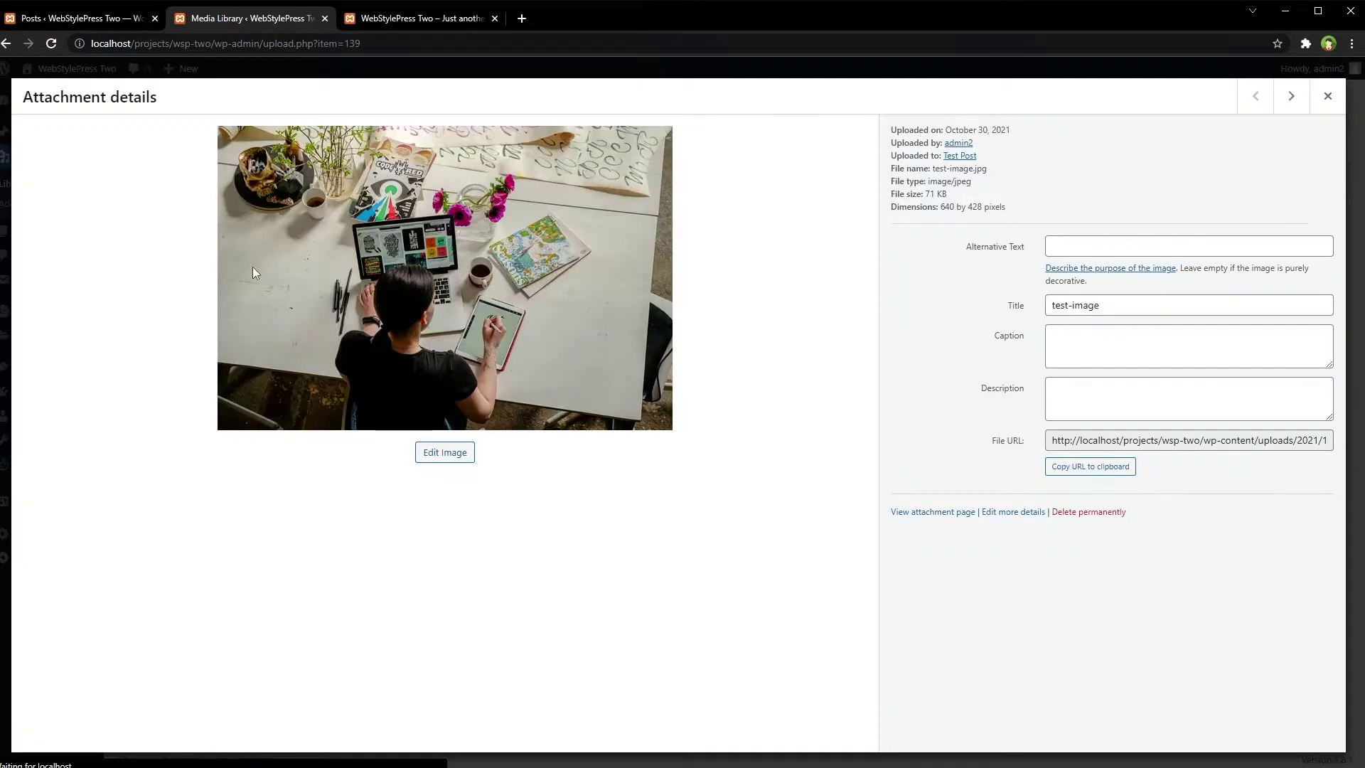
click(1327, 96)
- Permanently delete Test Post from the Posts Trash
click(85, 18)
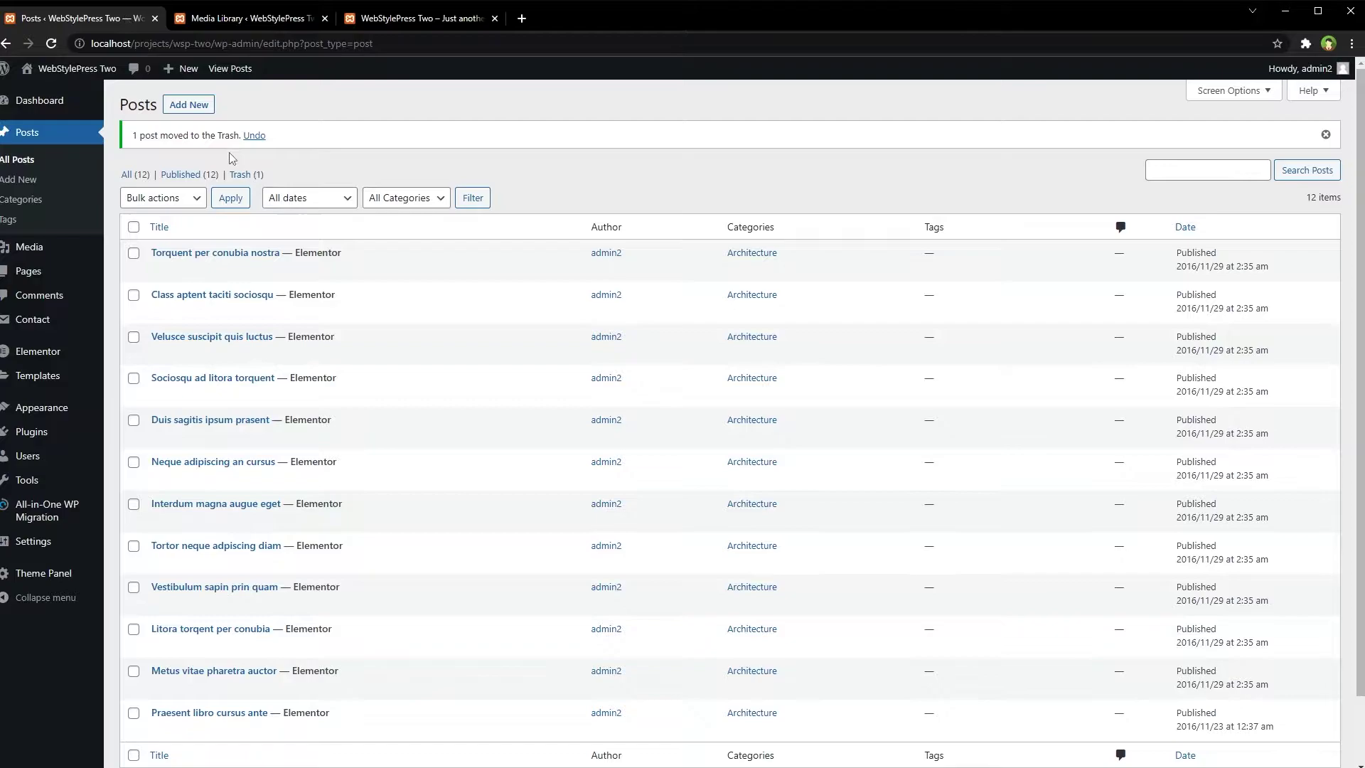
click(246, 177)
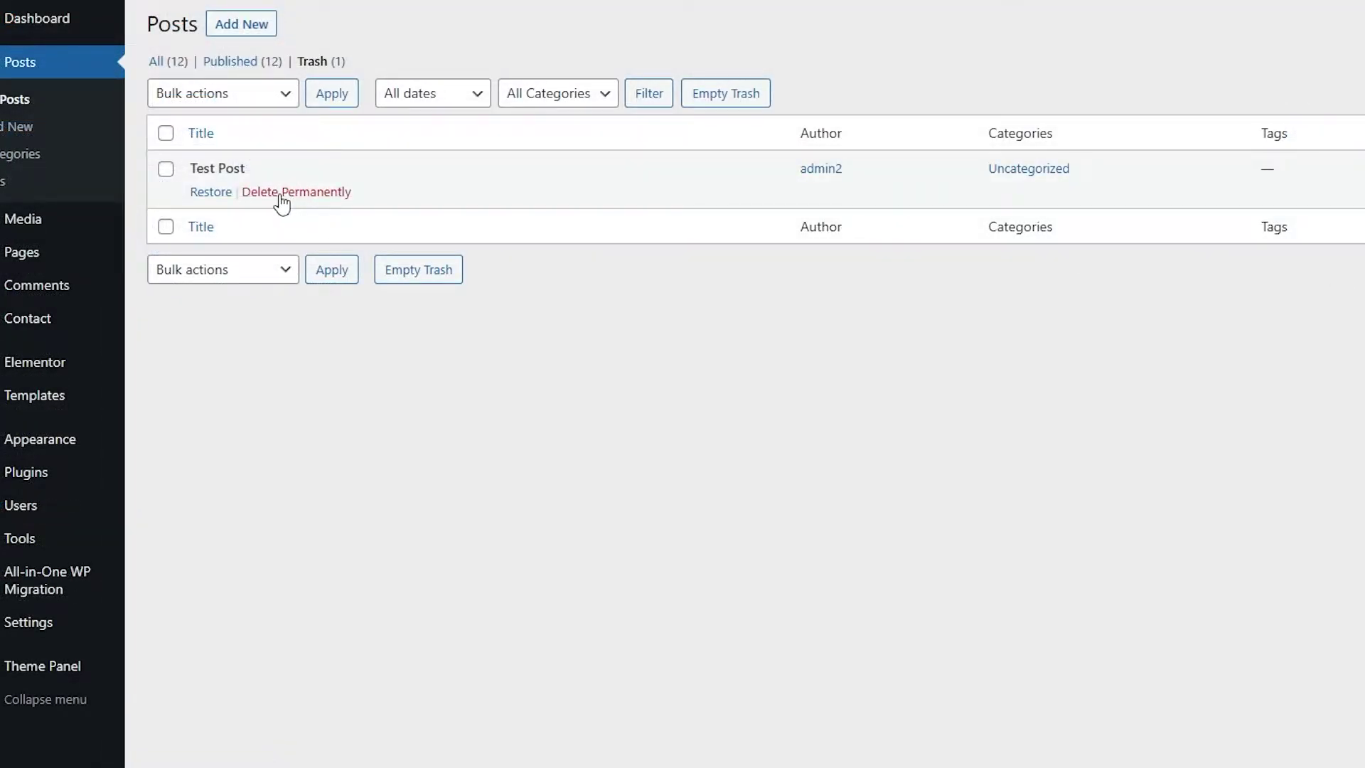
click(282, 202)
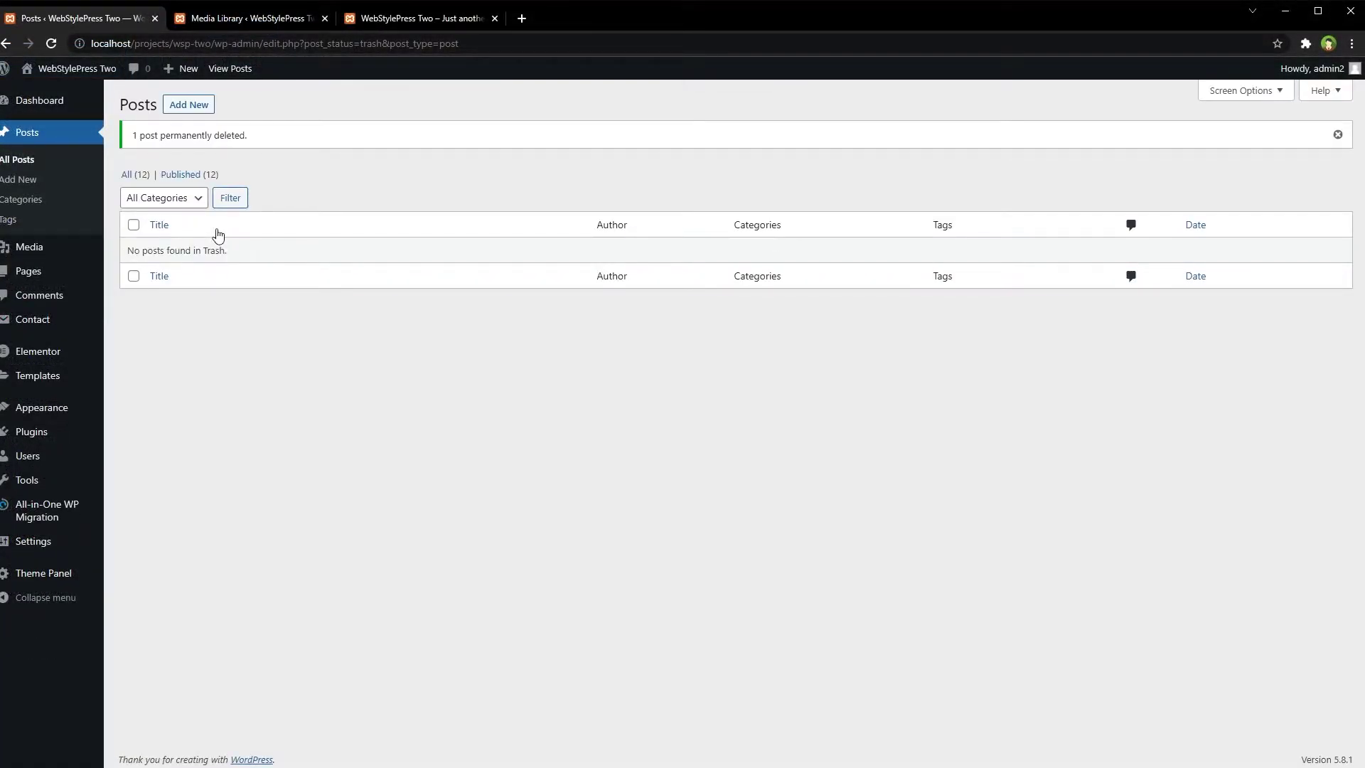
click(39, 134)
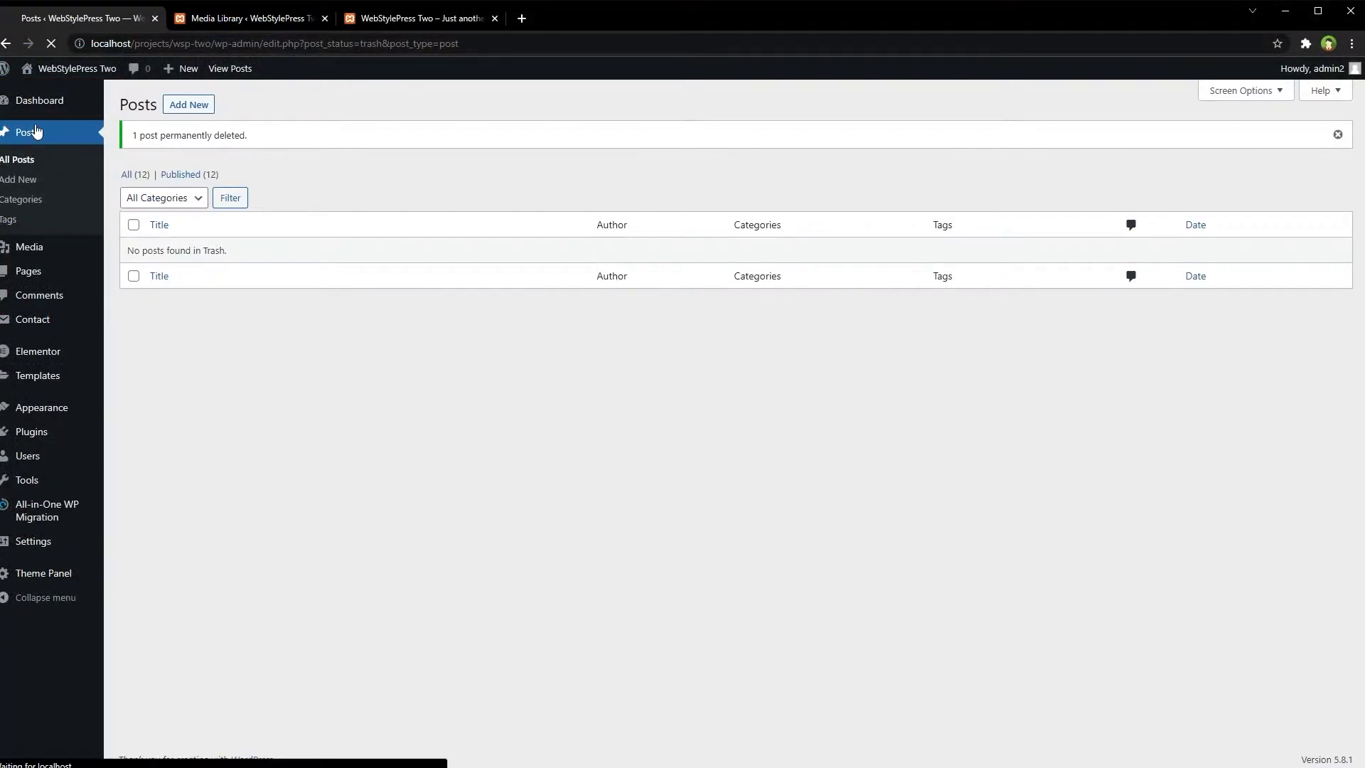
- Reload the Media Library and filter it to Unattached, leaving 17 items including test-image
click(200, 23)
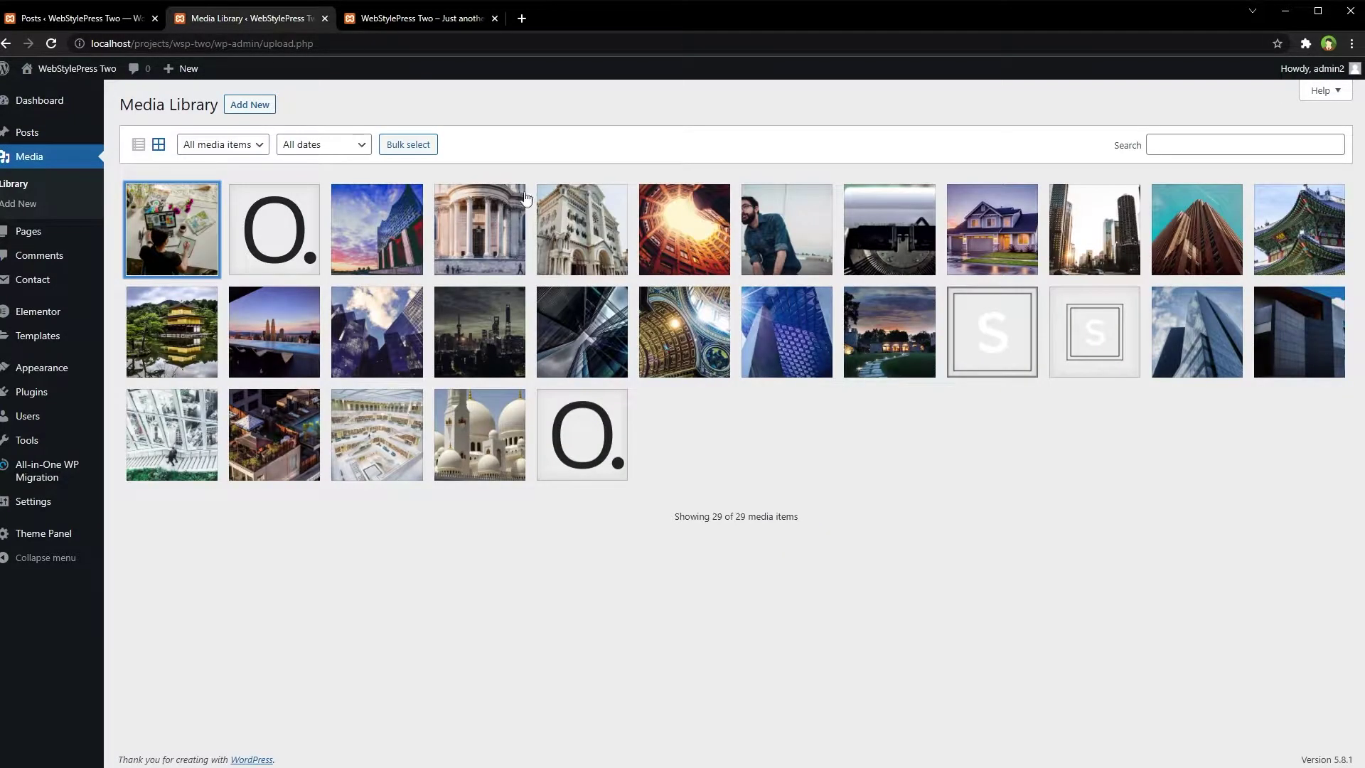
right_click(880, 496)
click(933, 531)
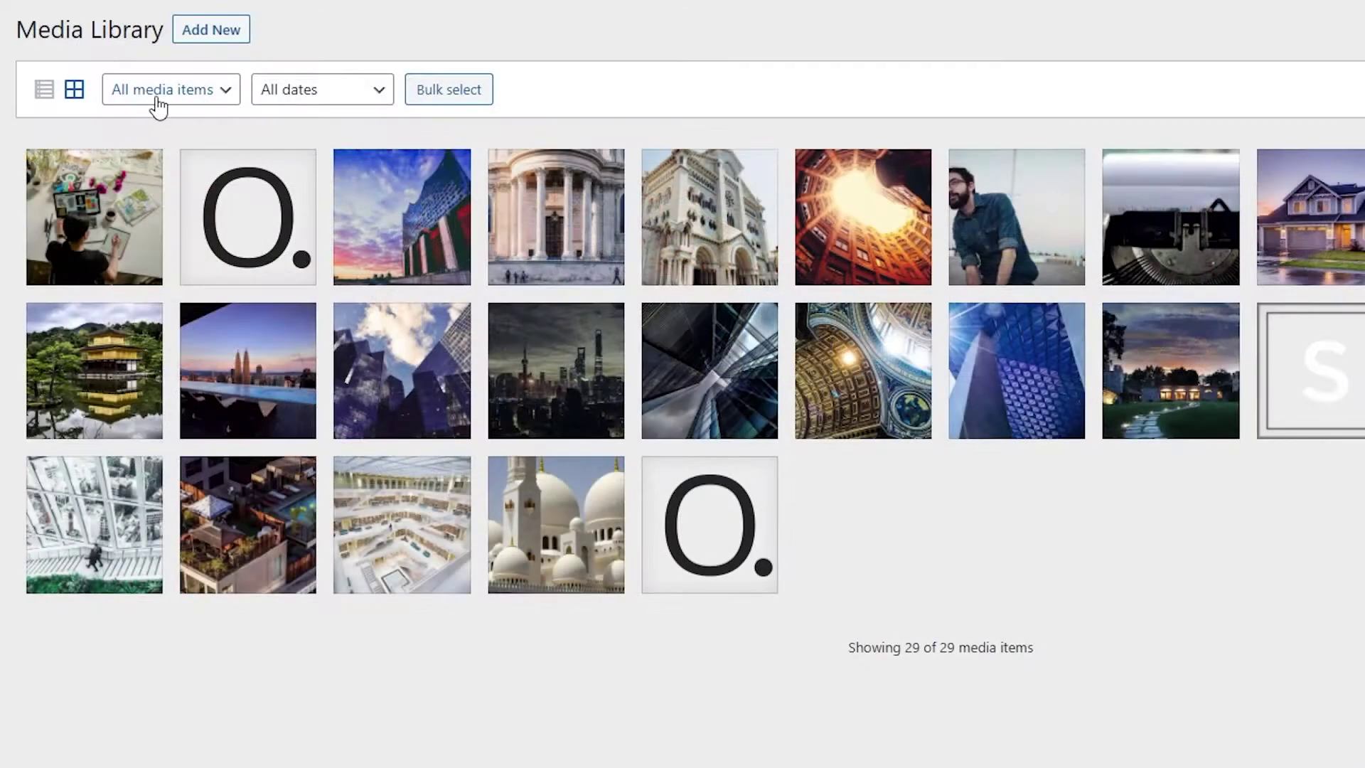
click(217, 108)
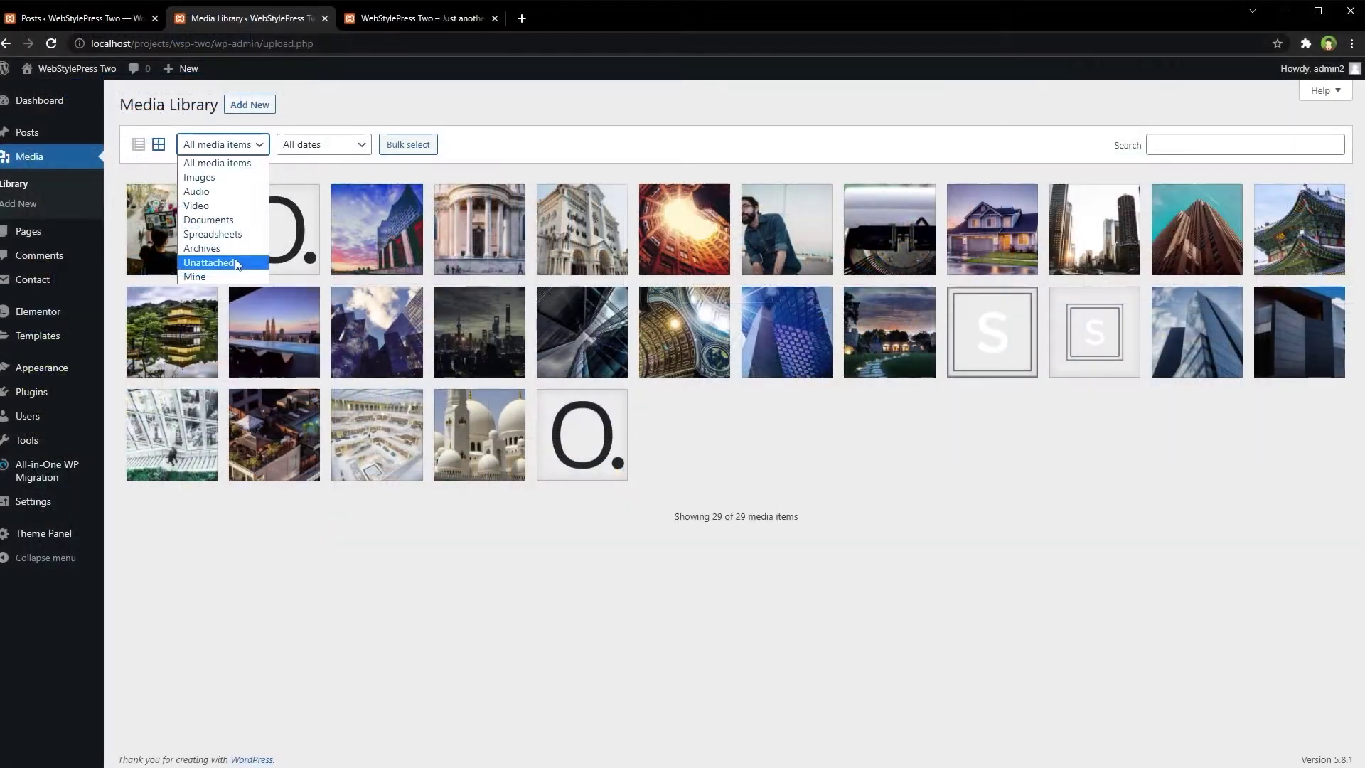
click(237, 265)
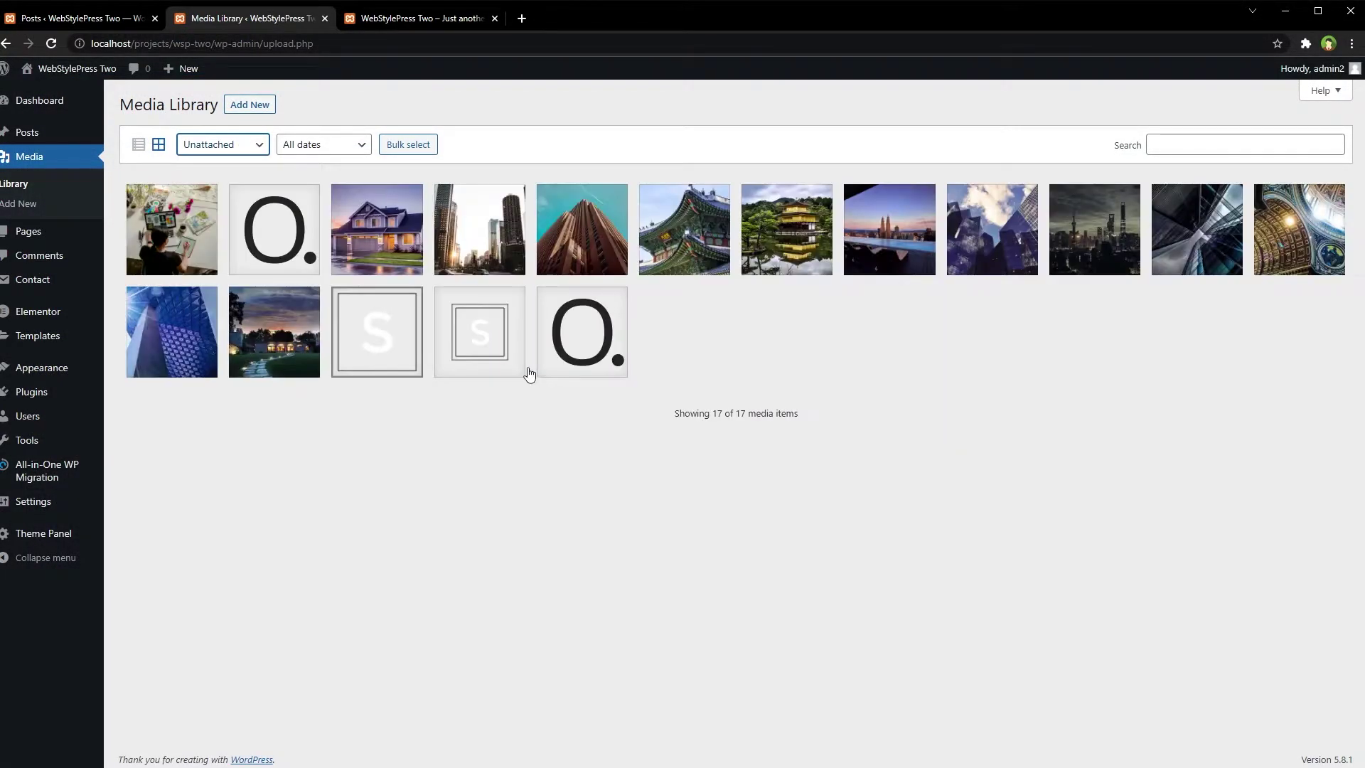
- Show the Media Library as a list and check that test-image and cropped-favicon.png are unattached
click(138, 146)
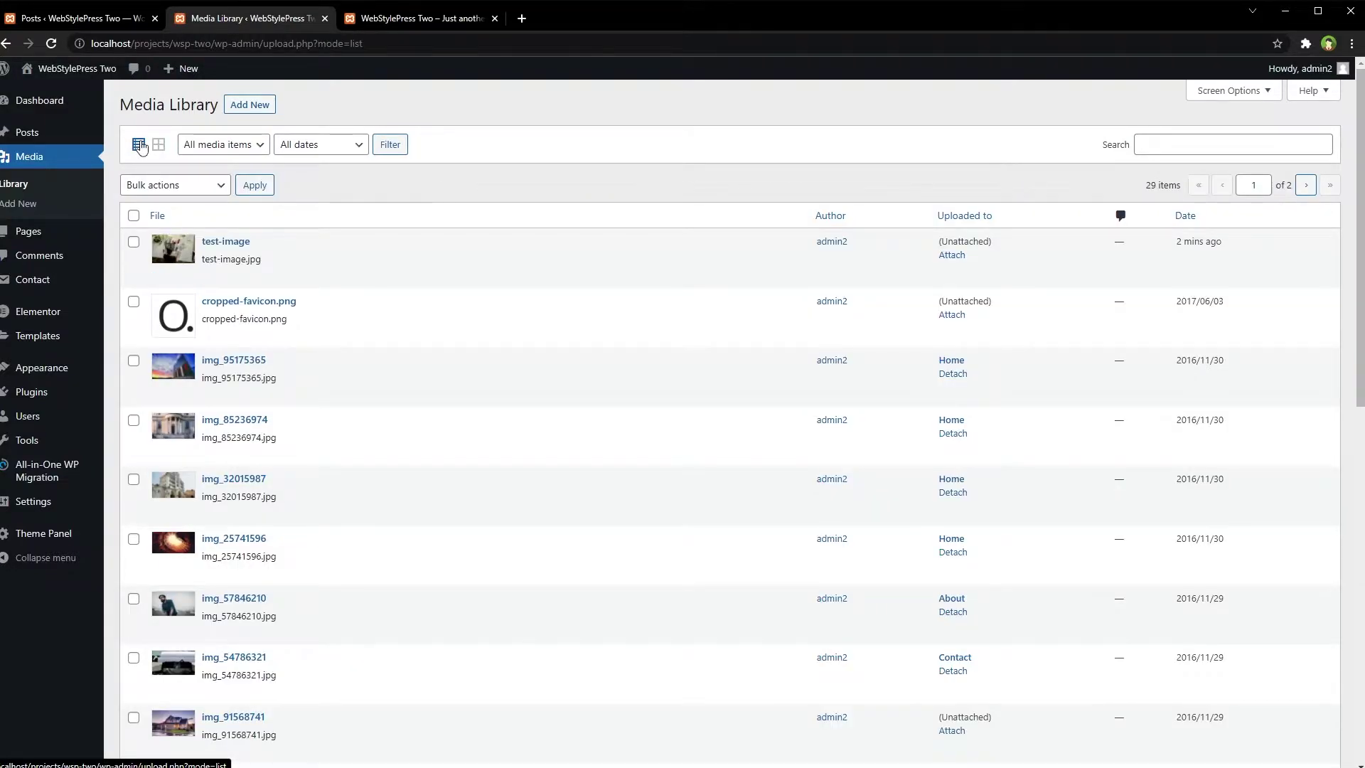
double_click(967, 241)
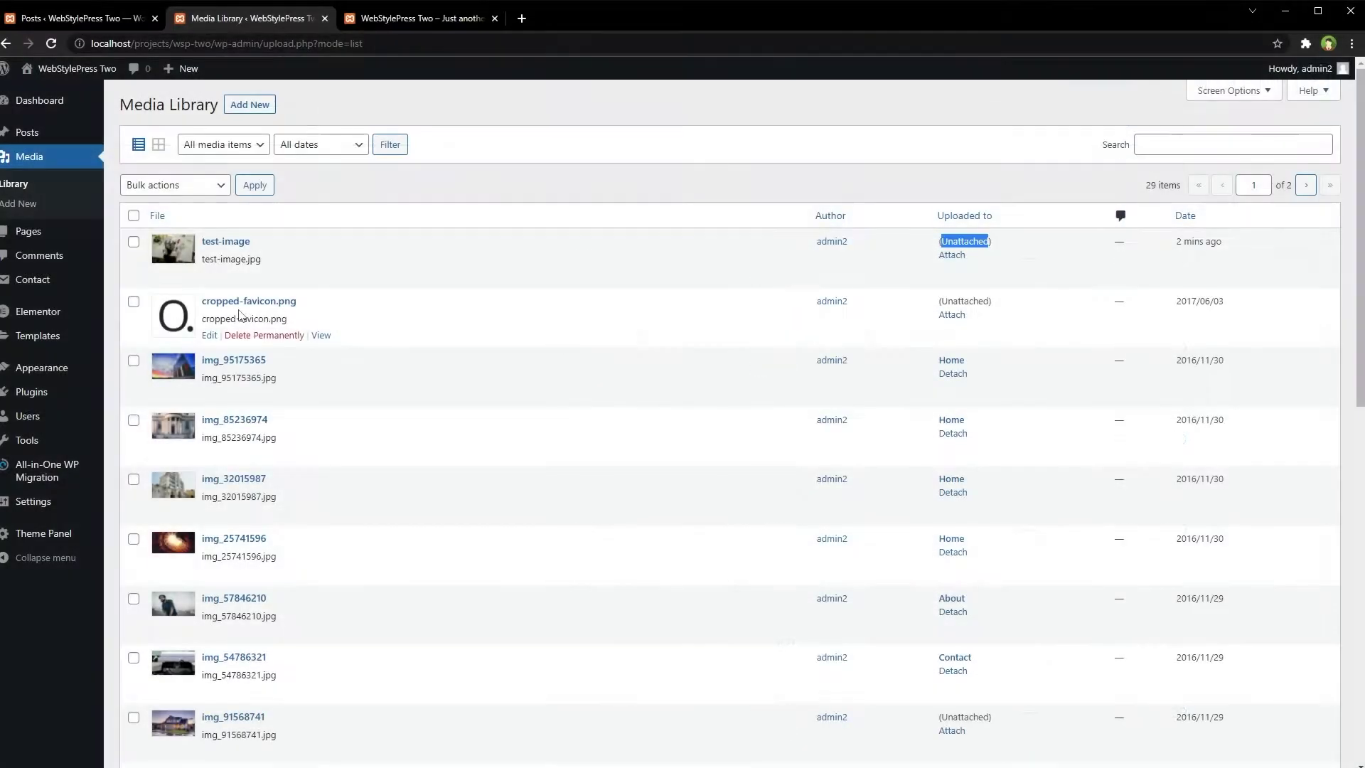
triple_click(964, 299)
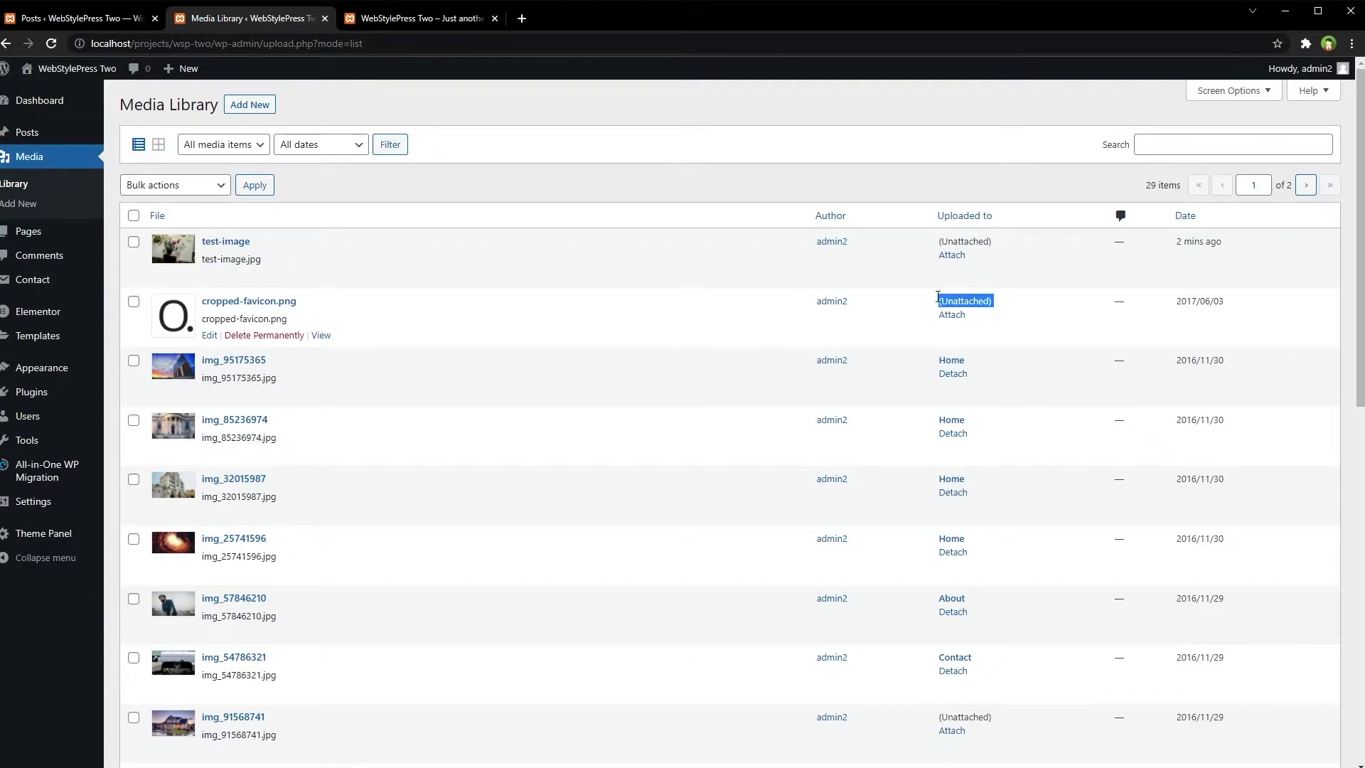
click(499, 193)
- Switch back to grid view, filter to Unattached, and check test-image's attachment details
click(158, 144)
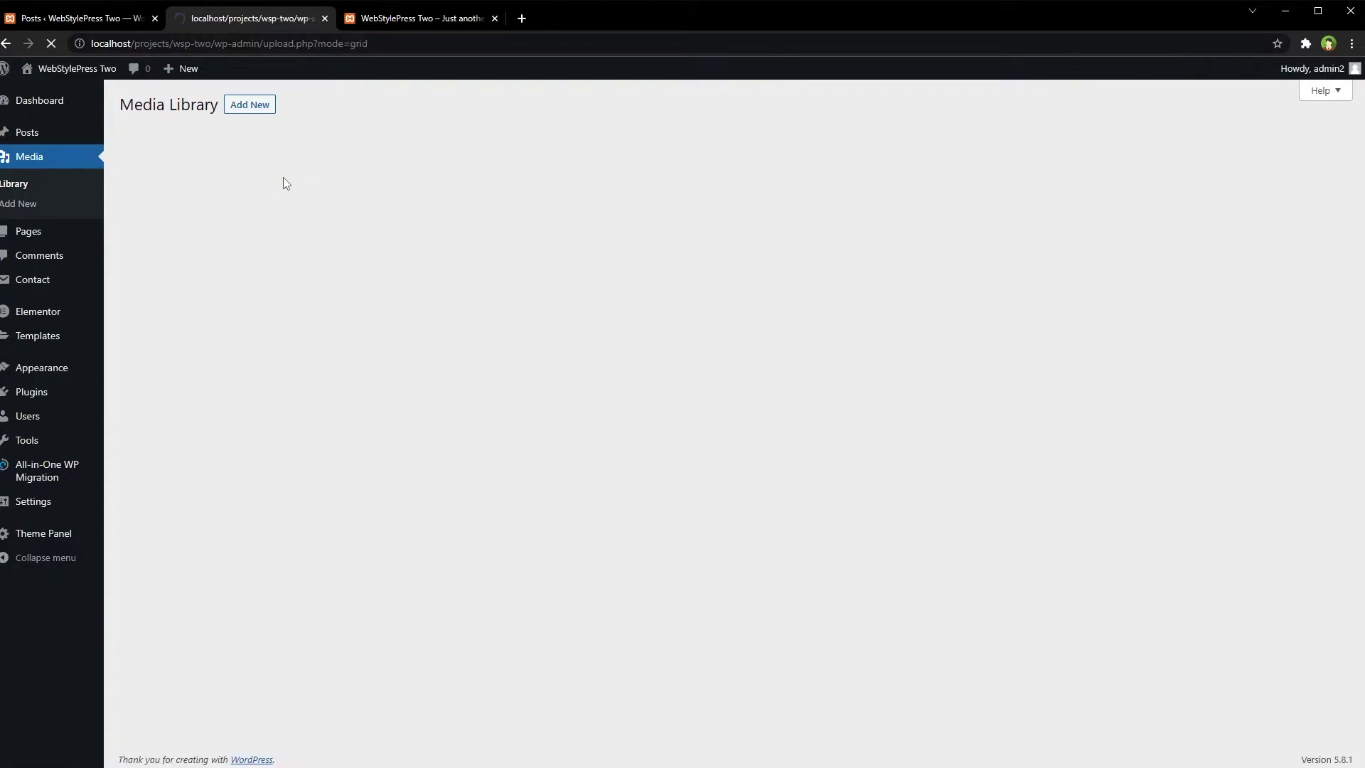
click(222, 144)
click(235, 262)
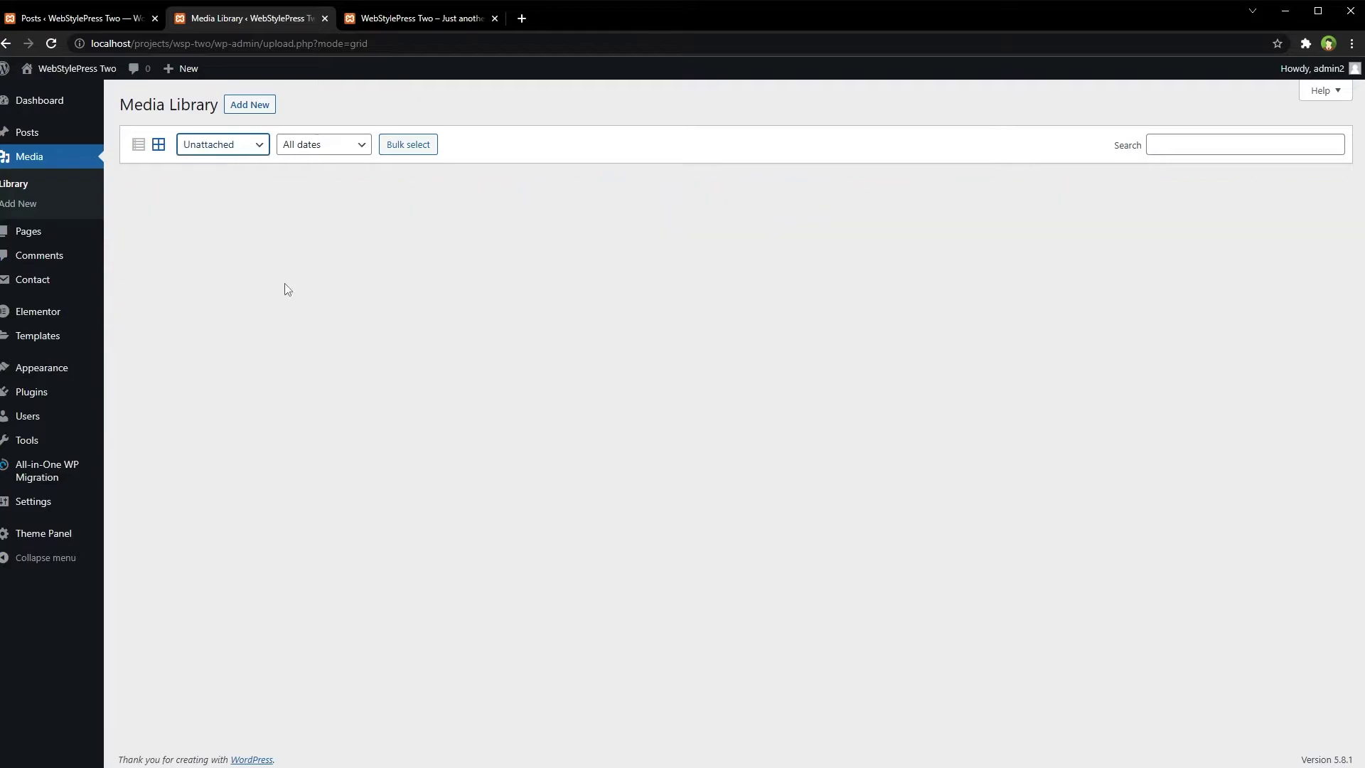
click(173, 237)
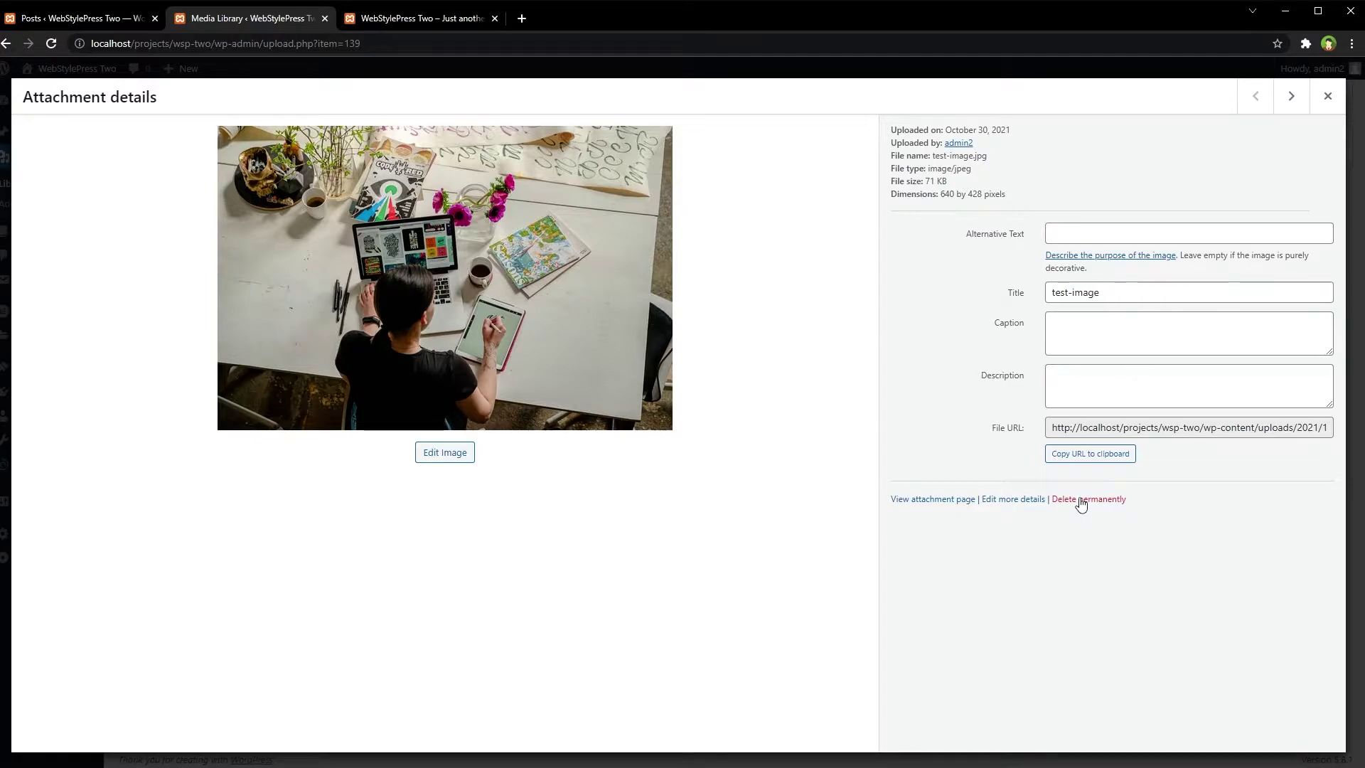
click(1327, 97)
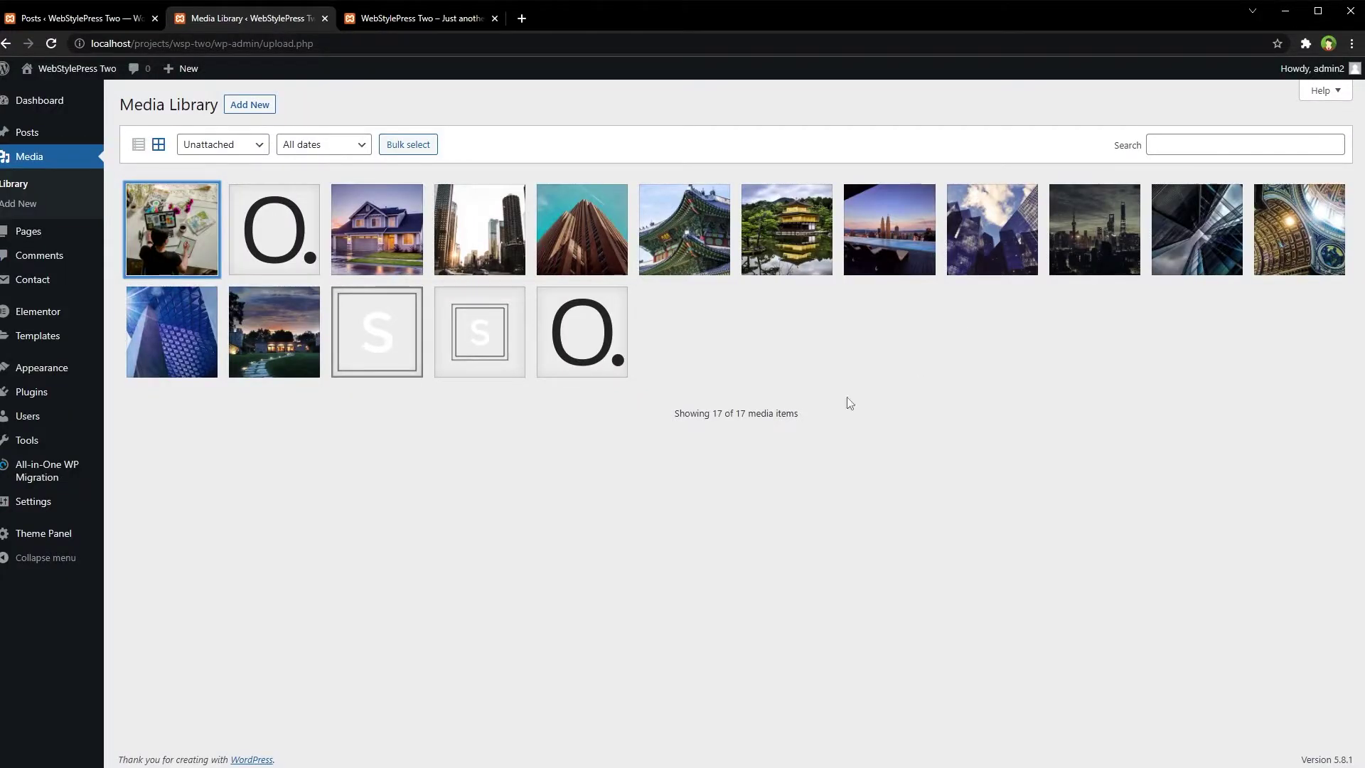
click(808, 297)
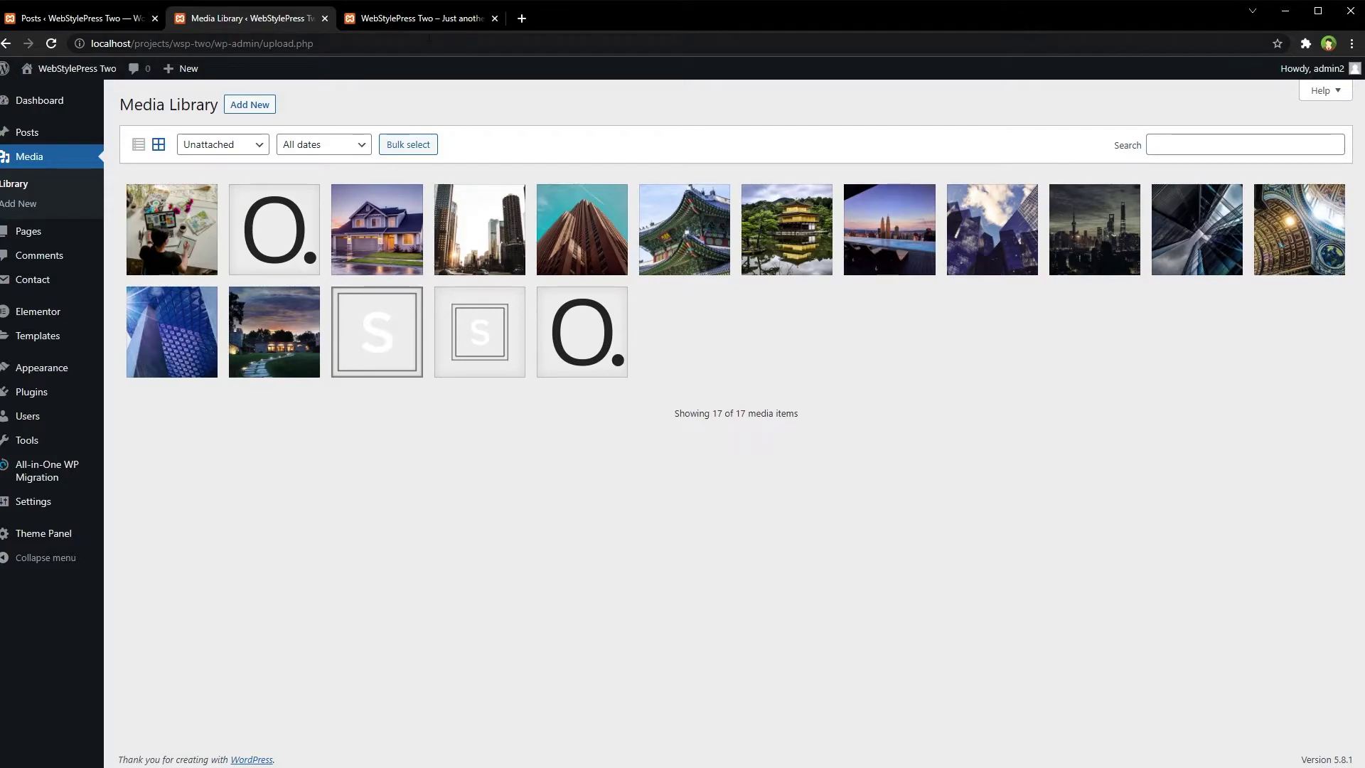
click(425, 19)
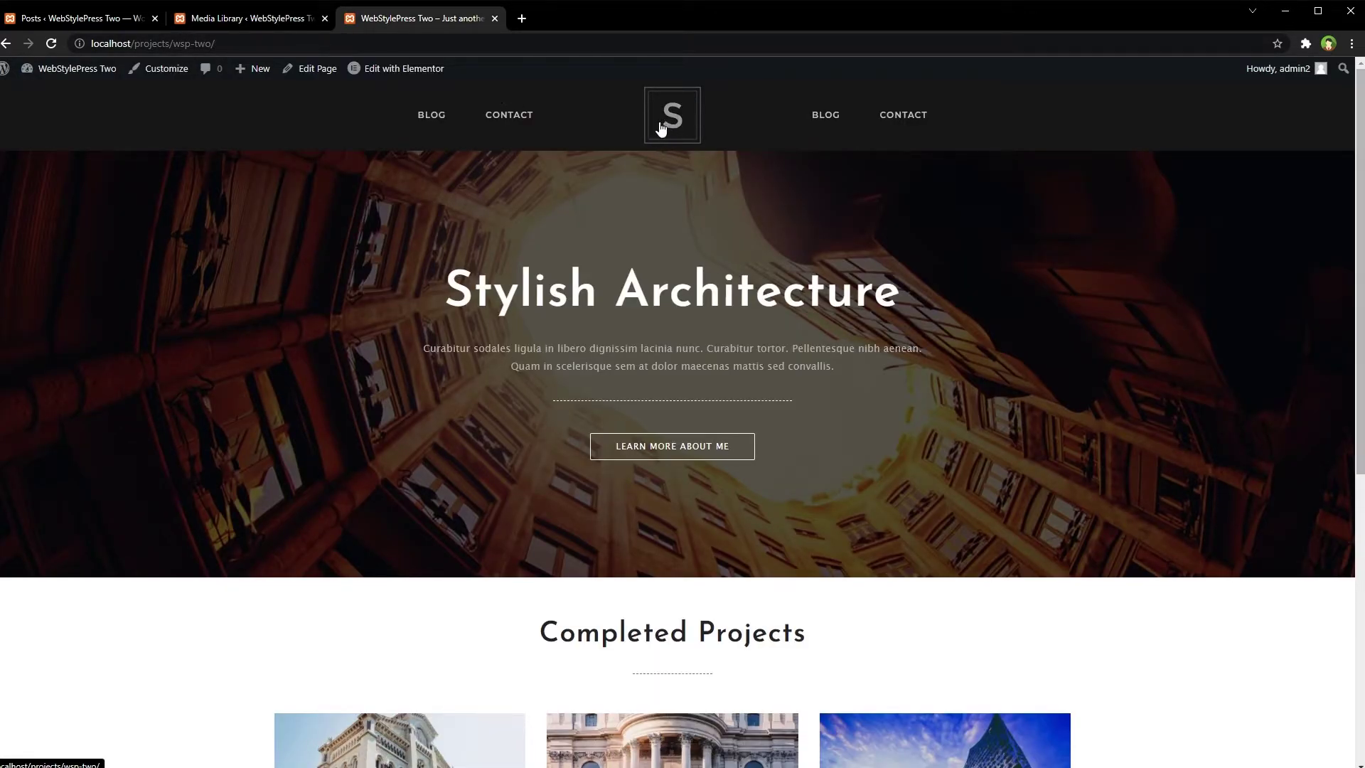
click(262, 18)
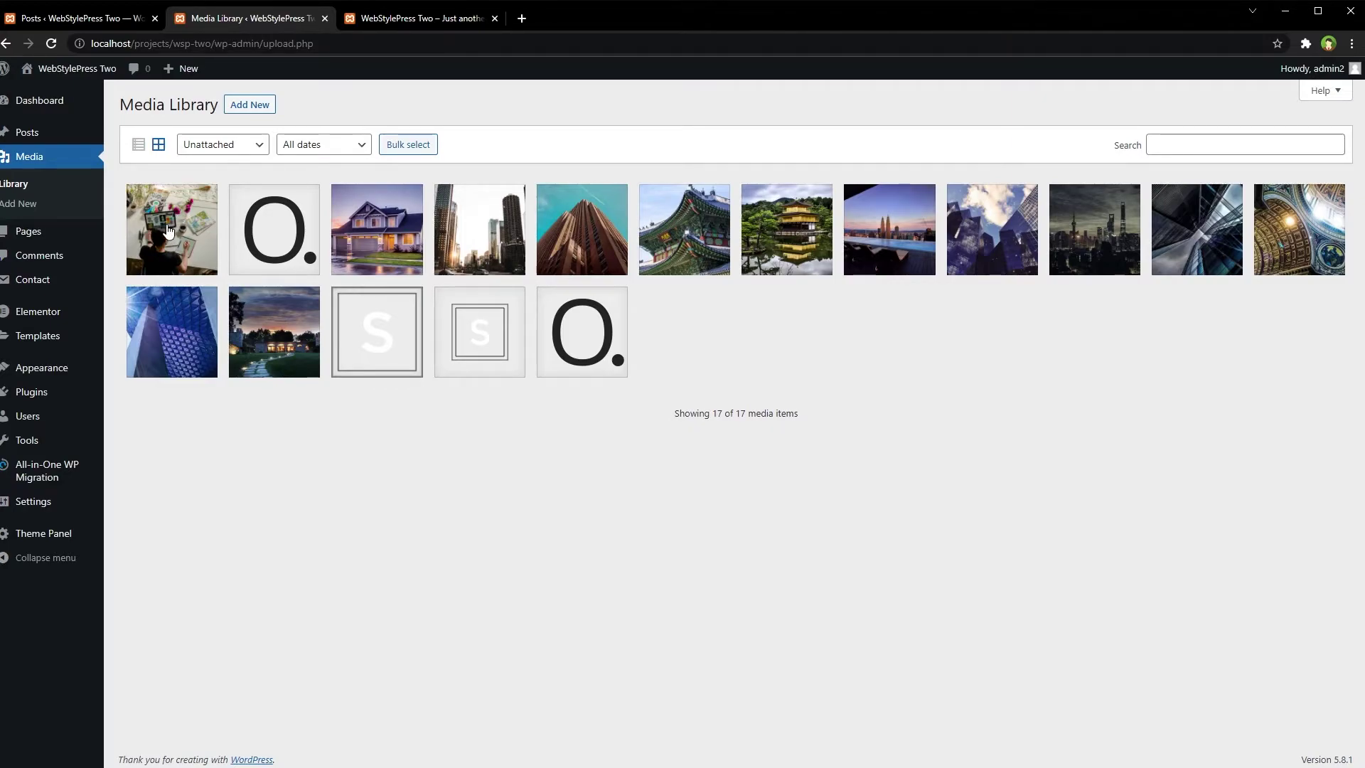
- Search plugins for 'media cleaner', then install and activate Media Cleaner
click(91, 19)
mouse_move(58, 428)
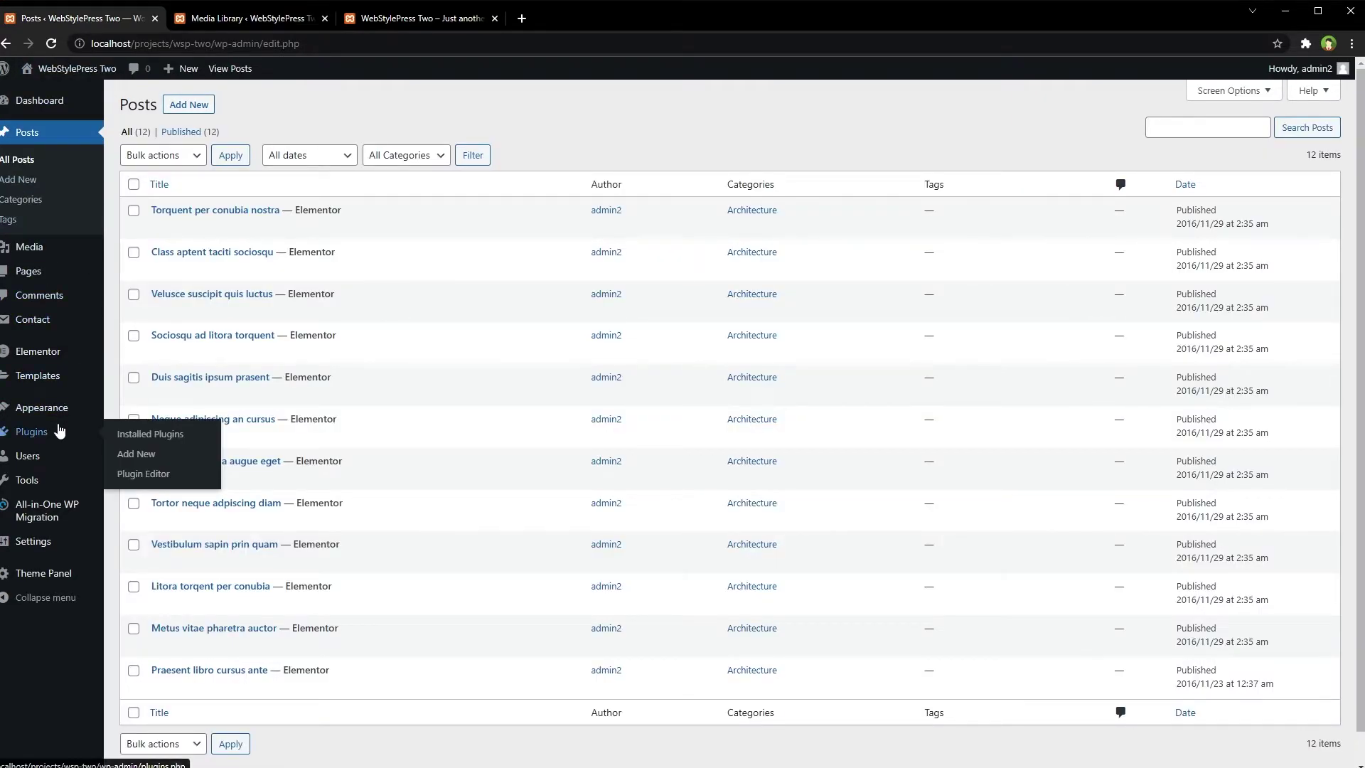
click(125, 454)
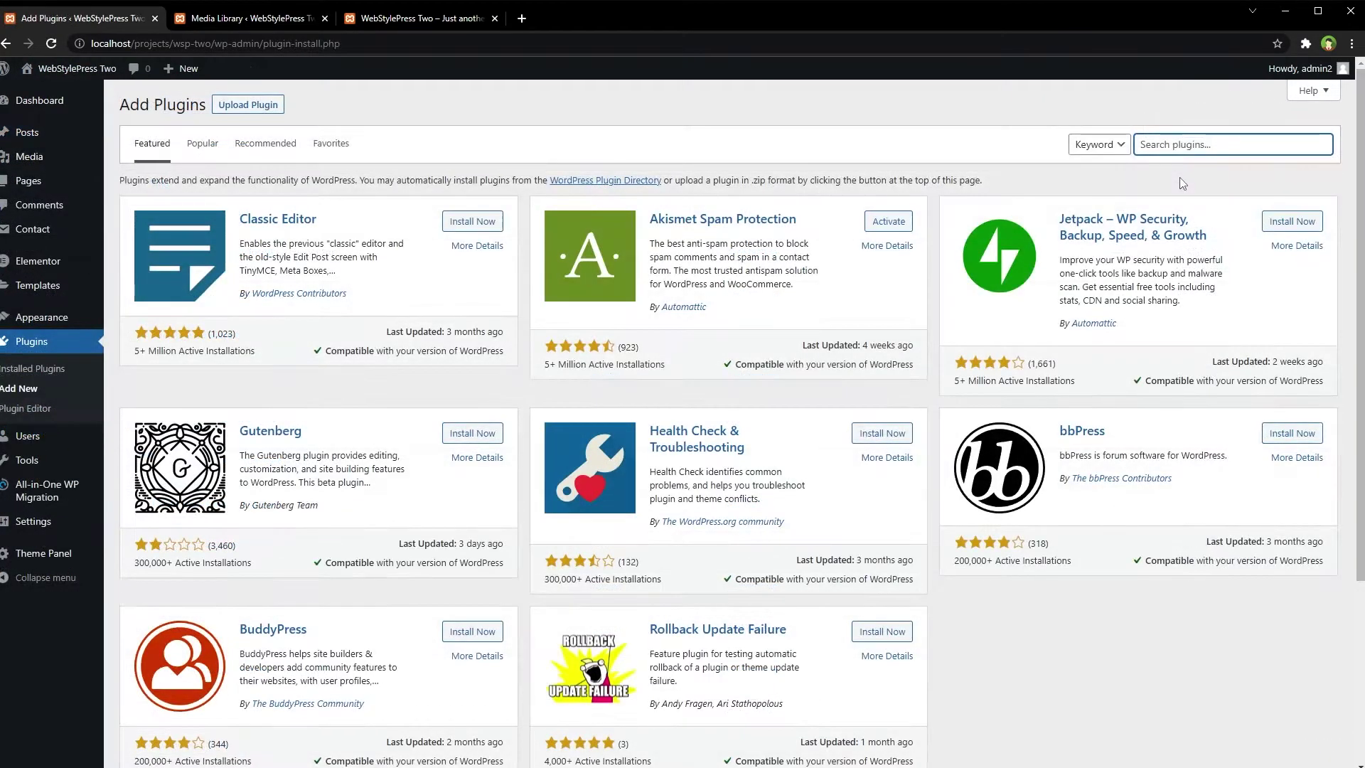
text(media cleanetr)
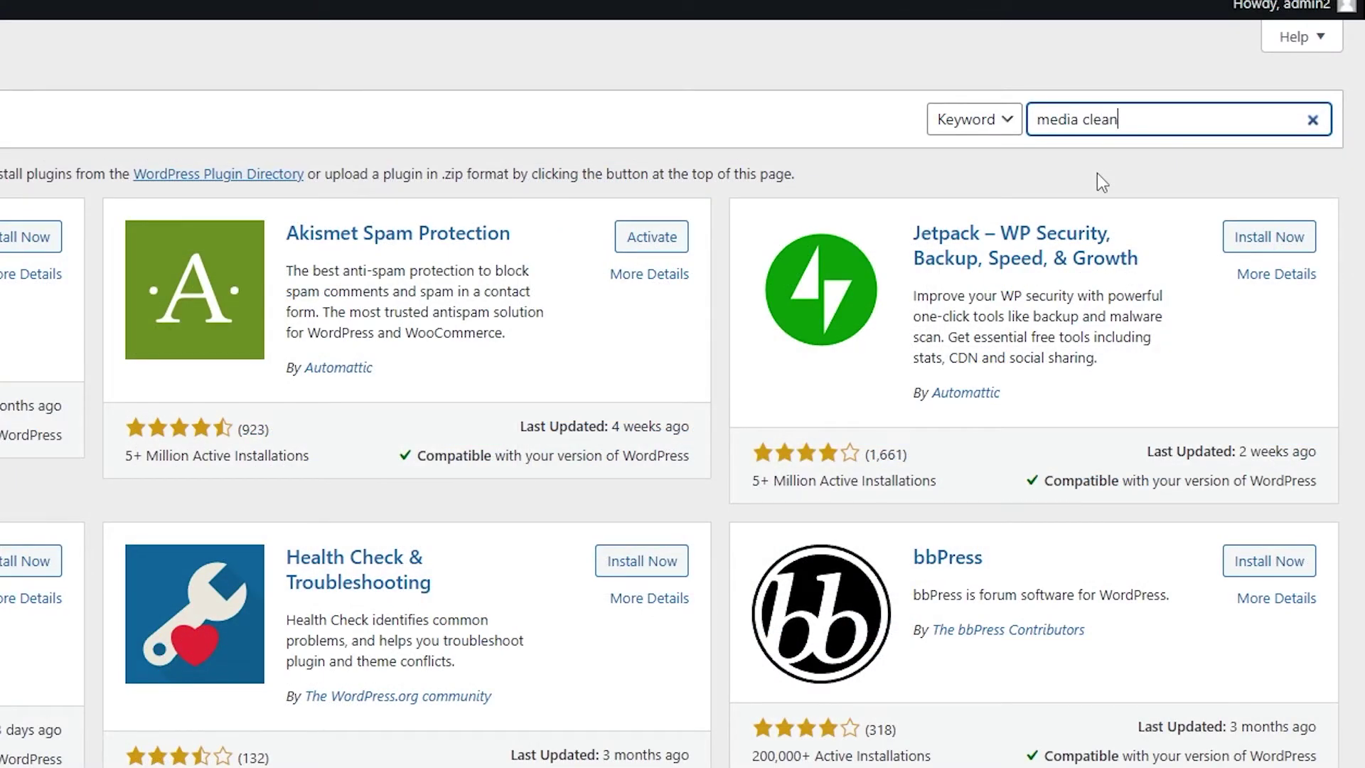
key(BackSpace)
key(BackSpace)
text(r)
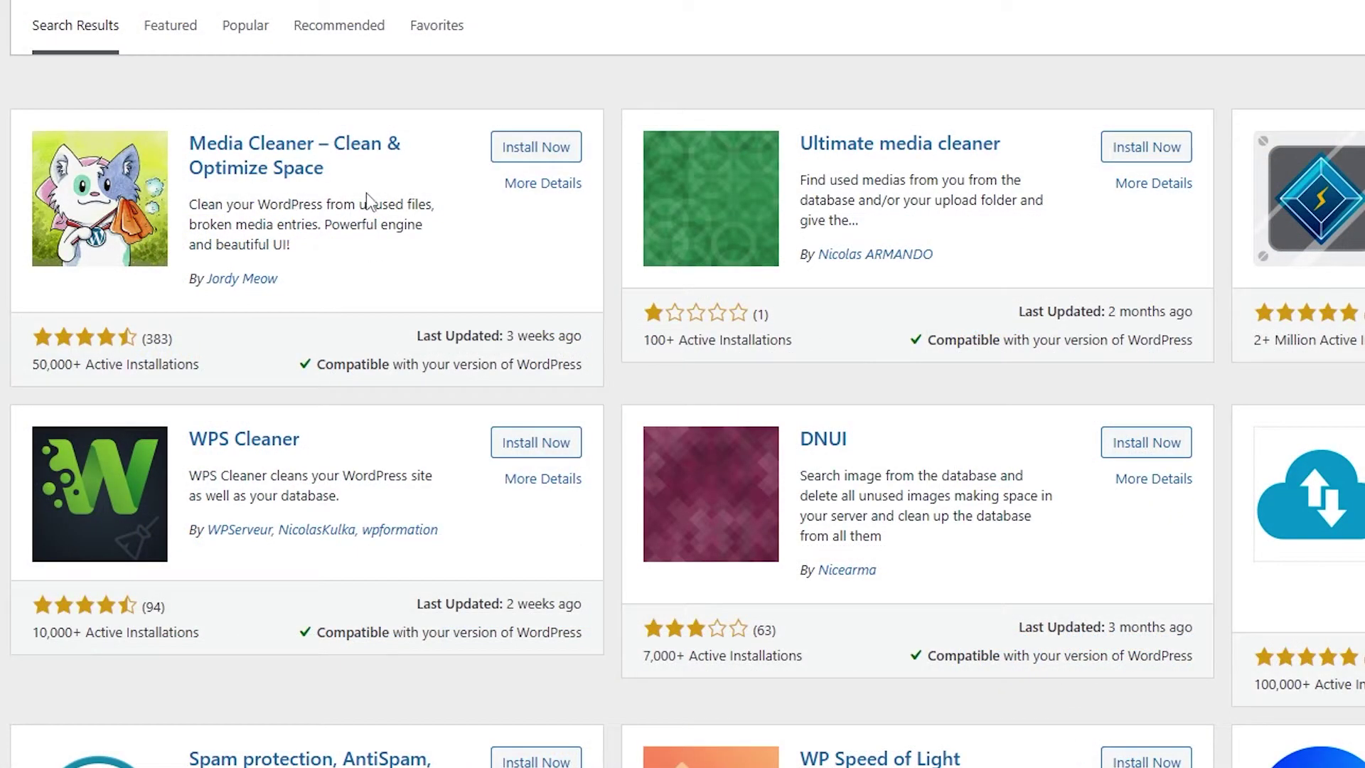
click(513, 154)
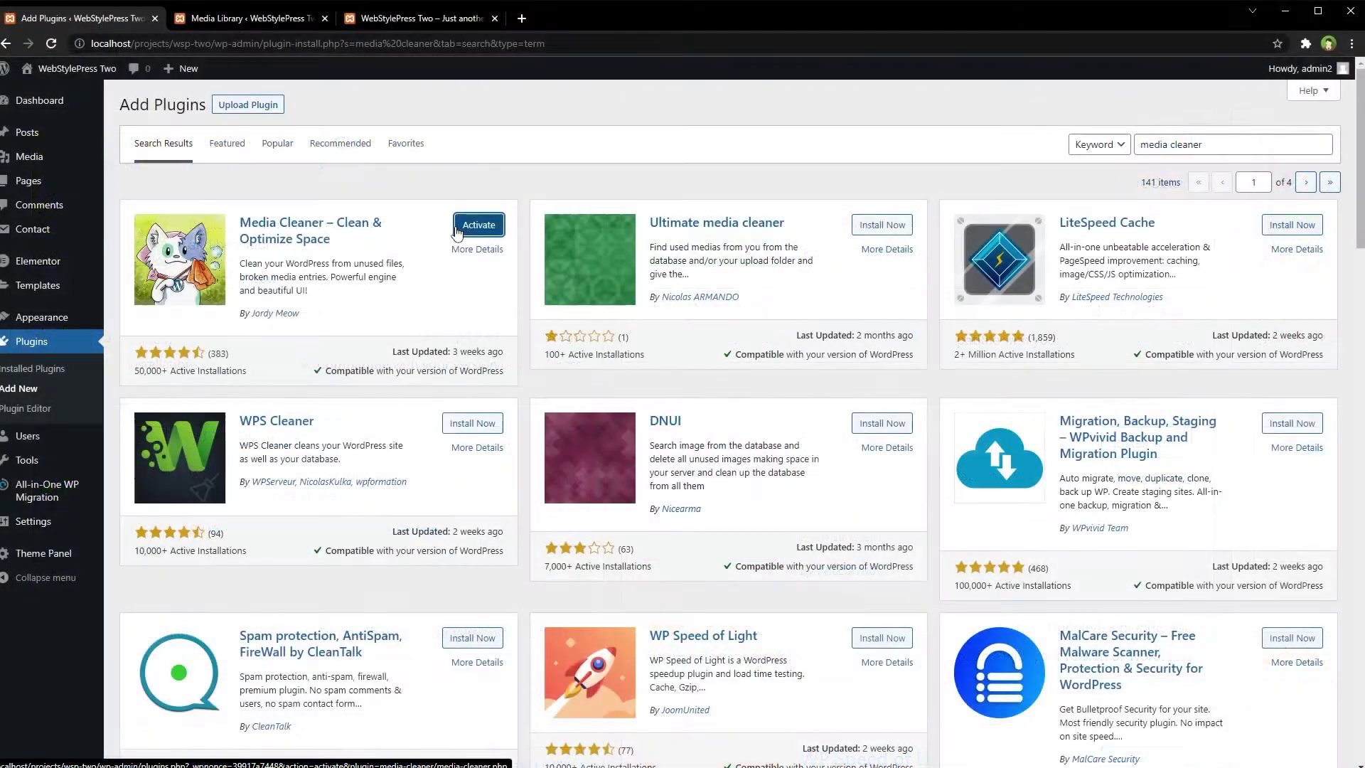
mouse_move(55, 551)
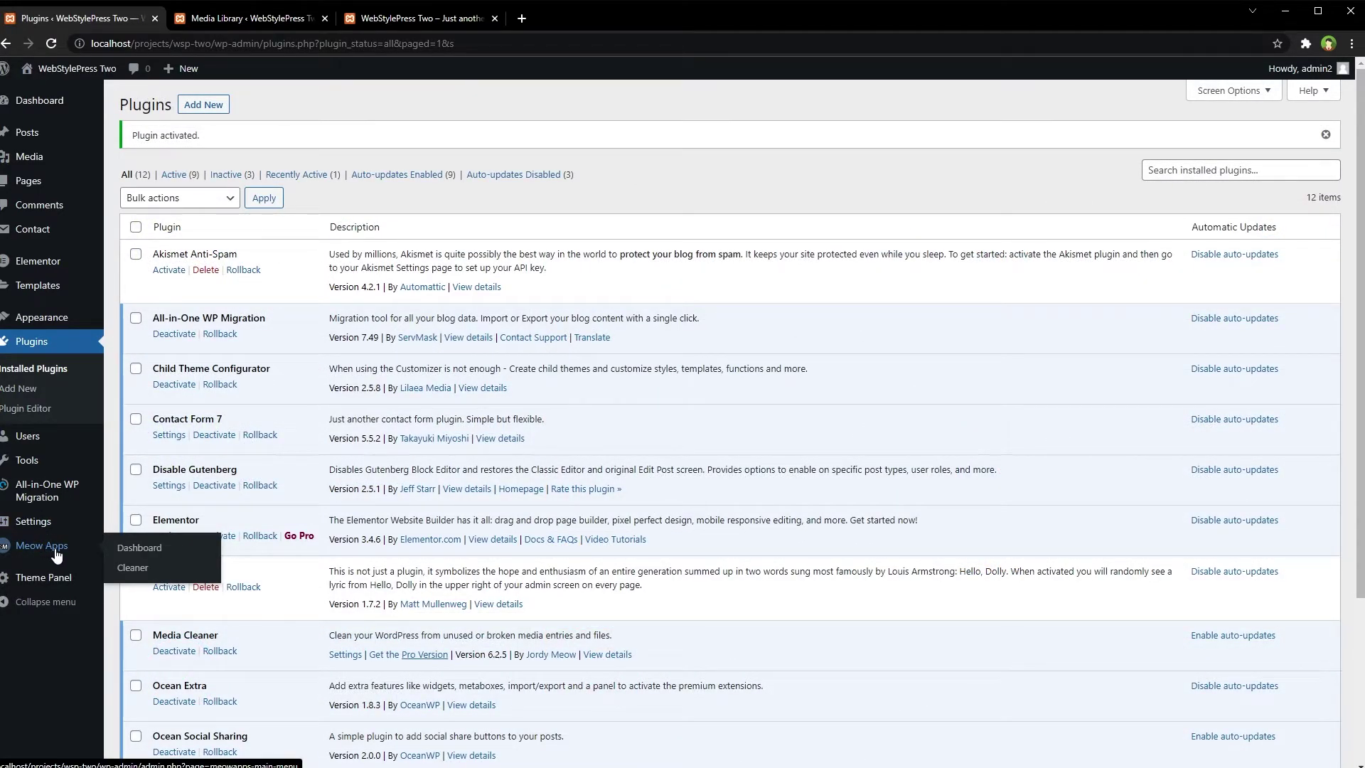
- Open the Media Cleaner settings page from Meow Apps > Cleaner
click(128, 572)
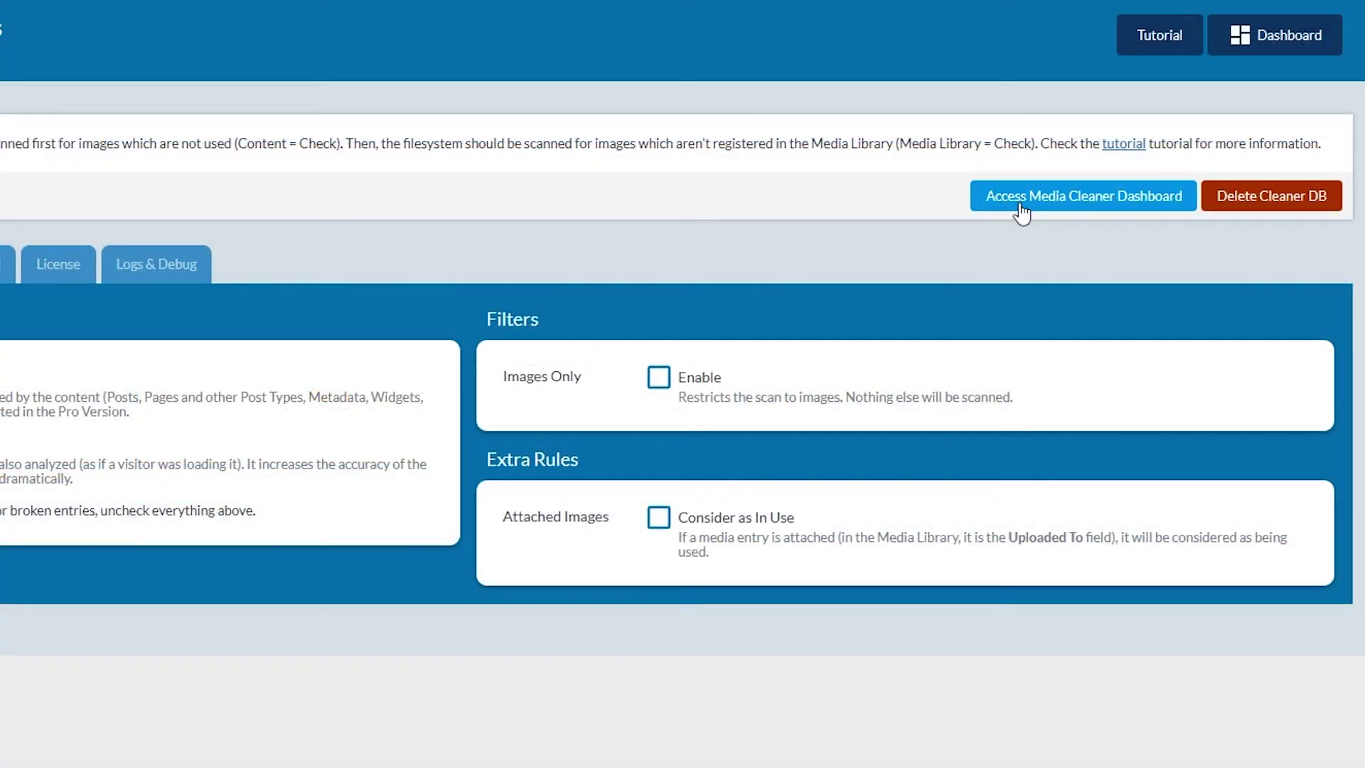
- Scan the Media Library with Media Cleaner, finding 7 entries (0.42 MB) that seem not in use
click(1022, 212)
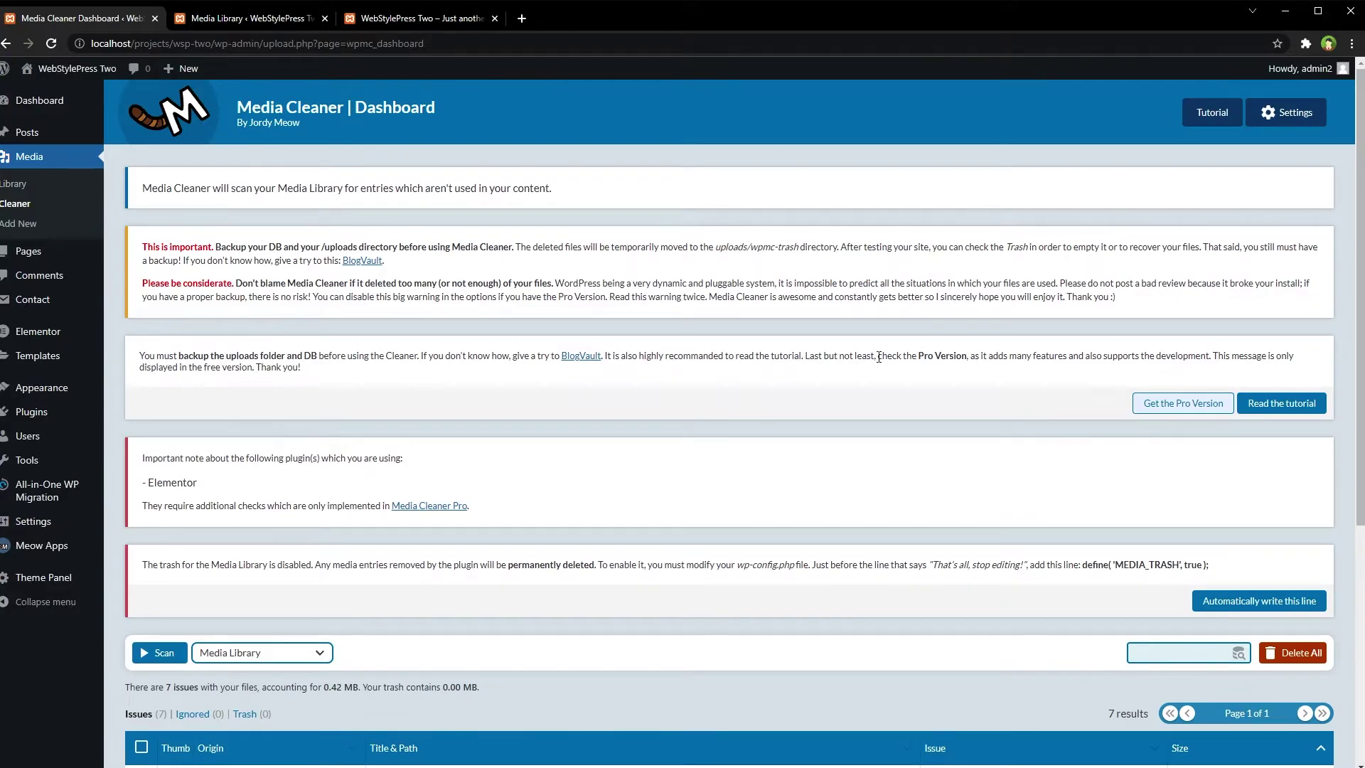
scroll(879, 357, down, 5)
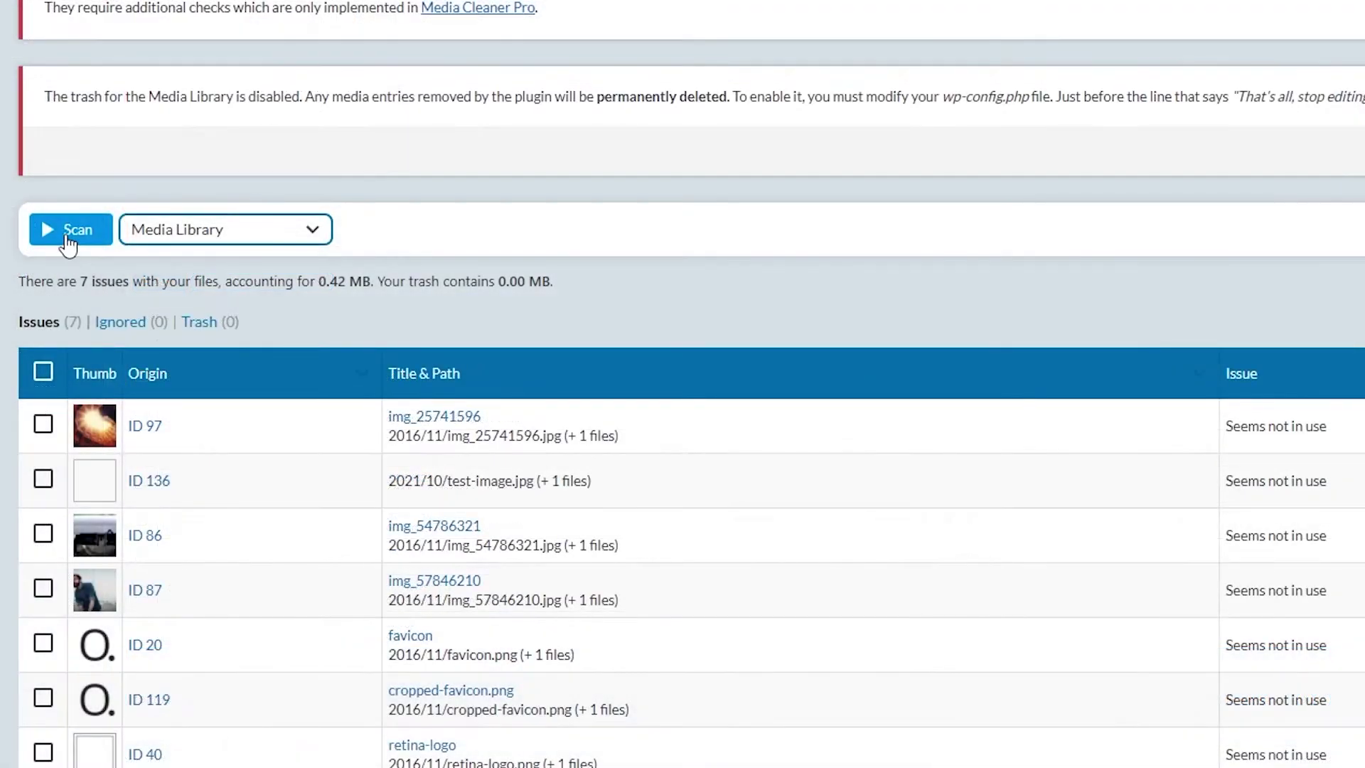
click(152, 285)
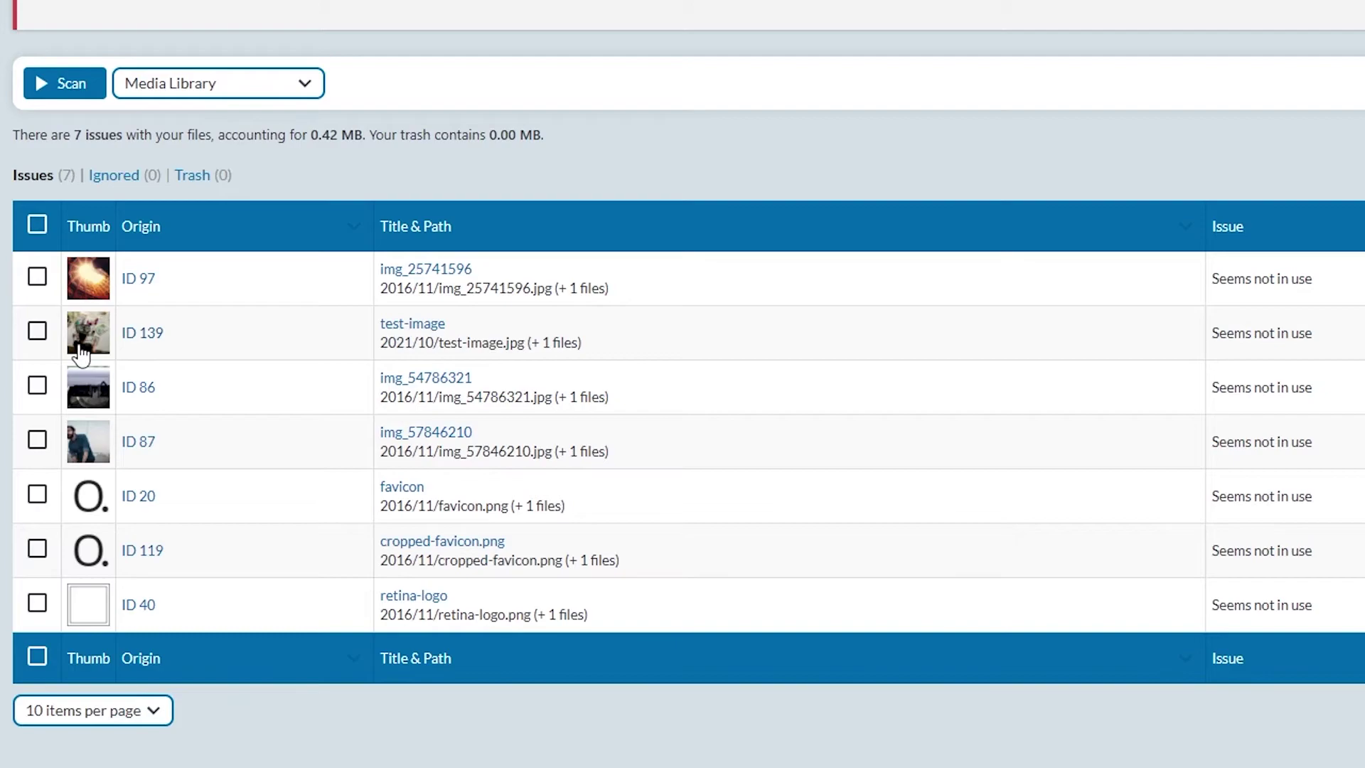
drag(463, 328, 370, 331)
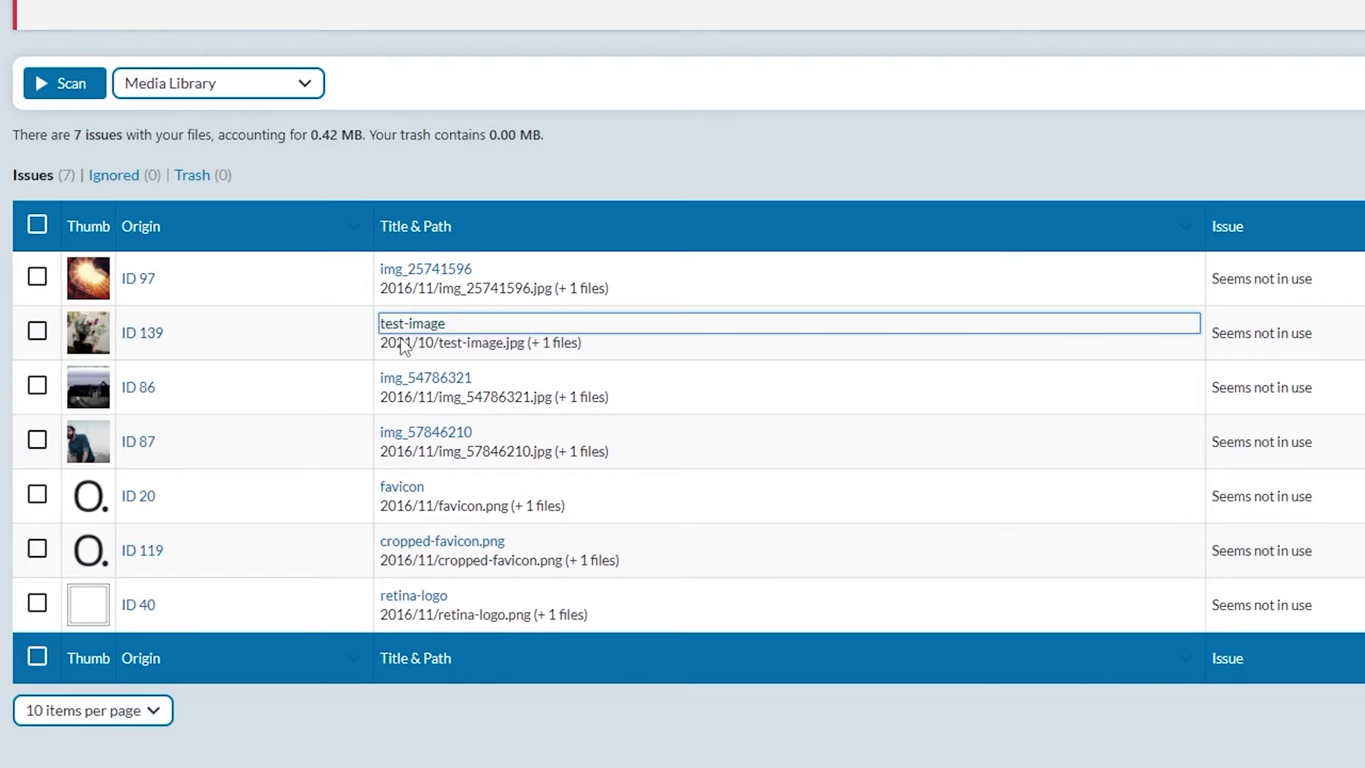
drag(1214, 333, 1351, 344)
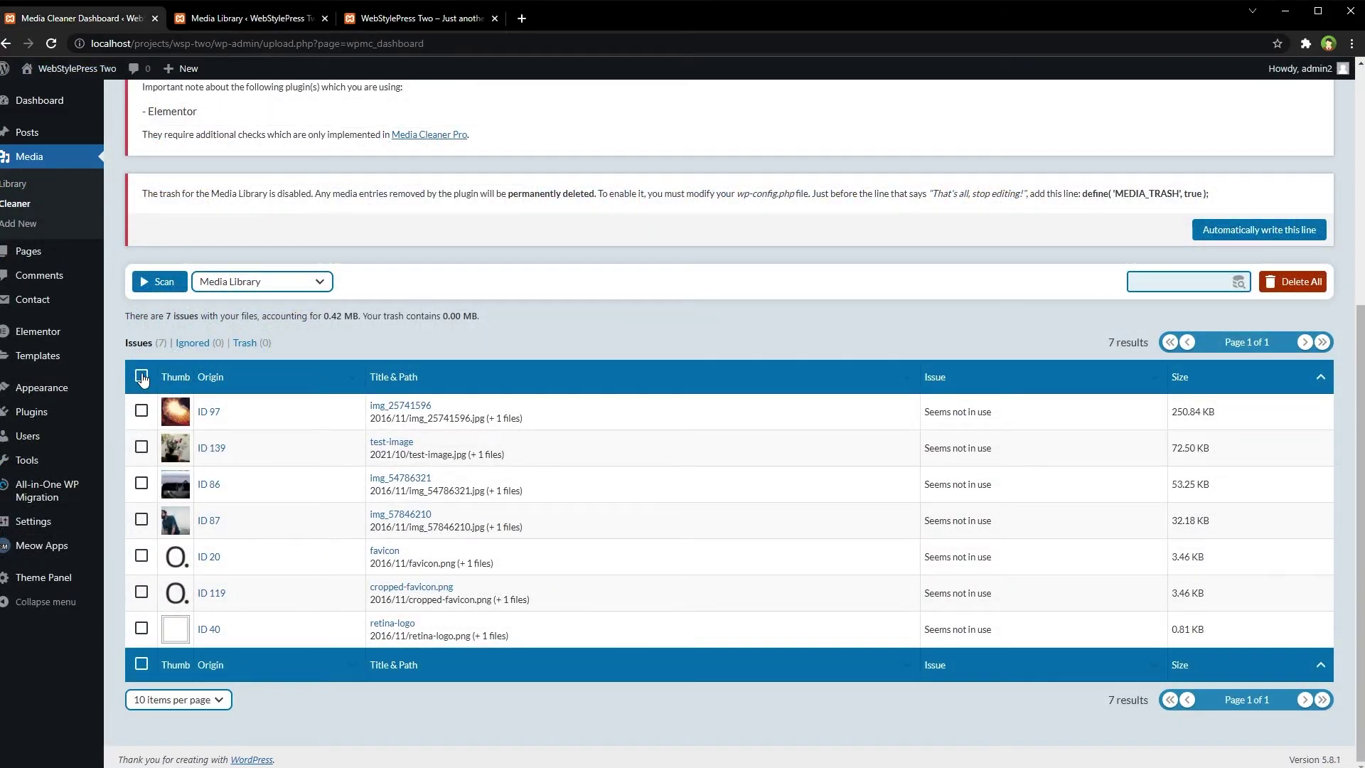
- Select all 7 flagged entries and delete them, leaving 0 issues and 0.00 MB
click(142, 377)
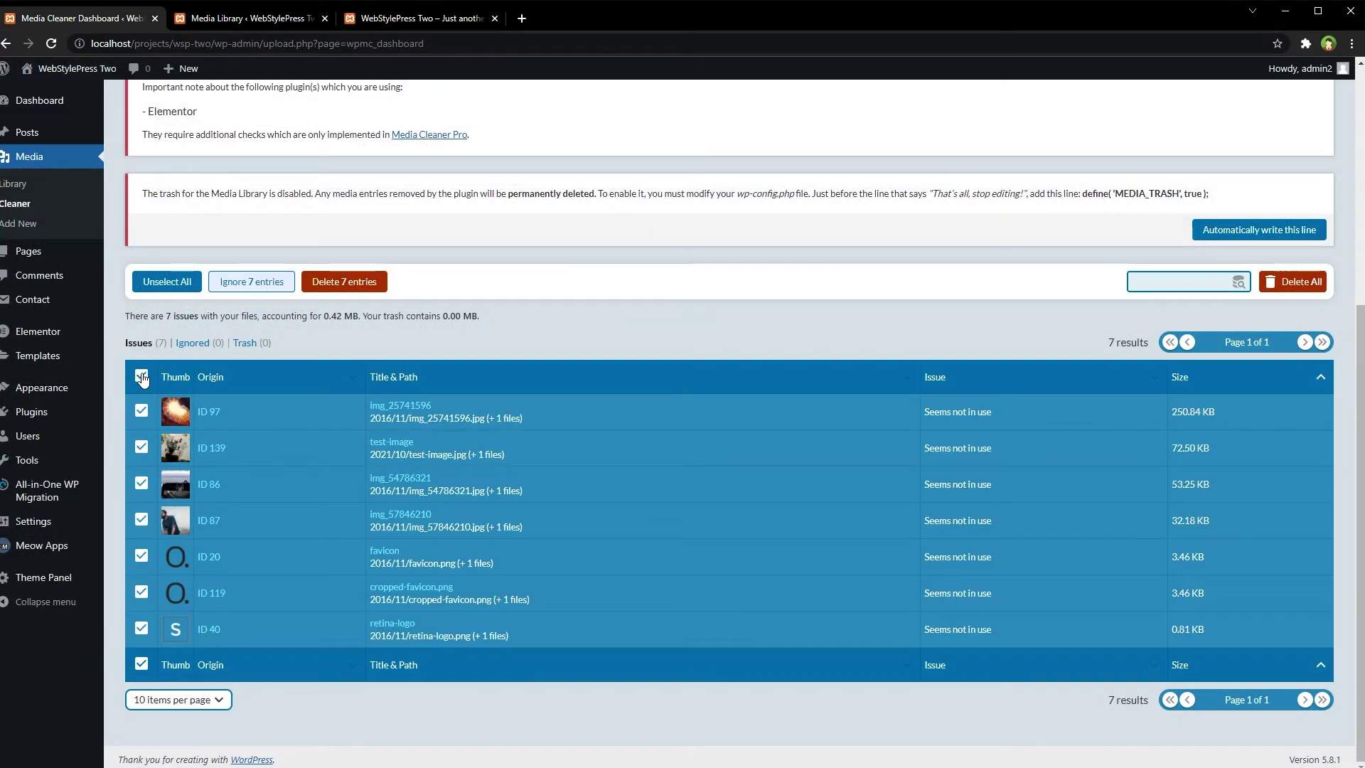
click(351, 285)
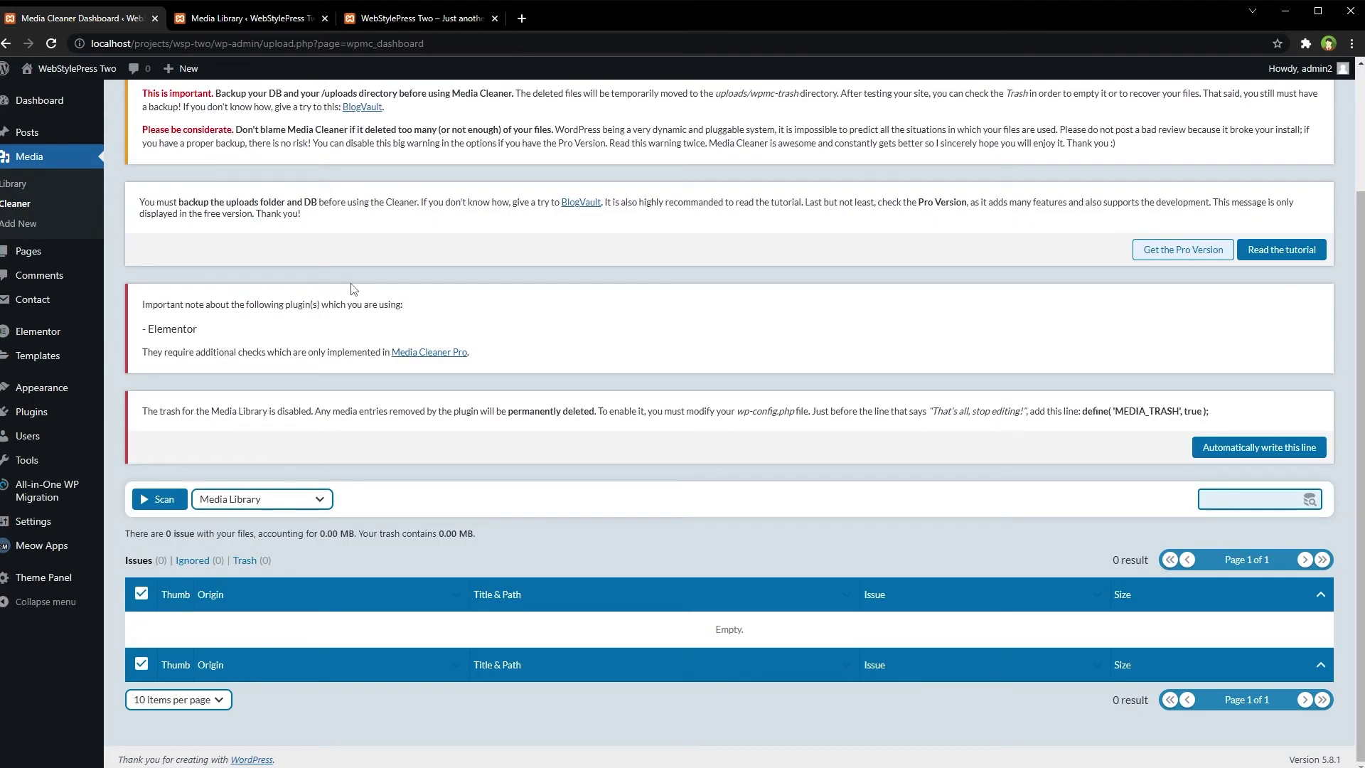
- Reload the Media Library, which now holds 22 items instead of 29
click(256, 25)
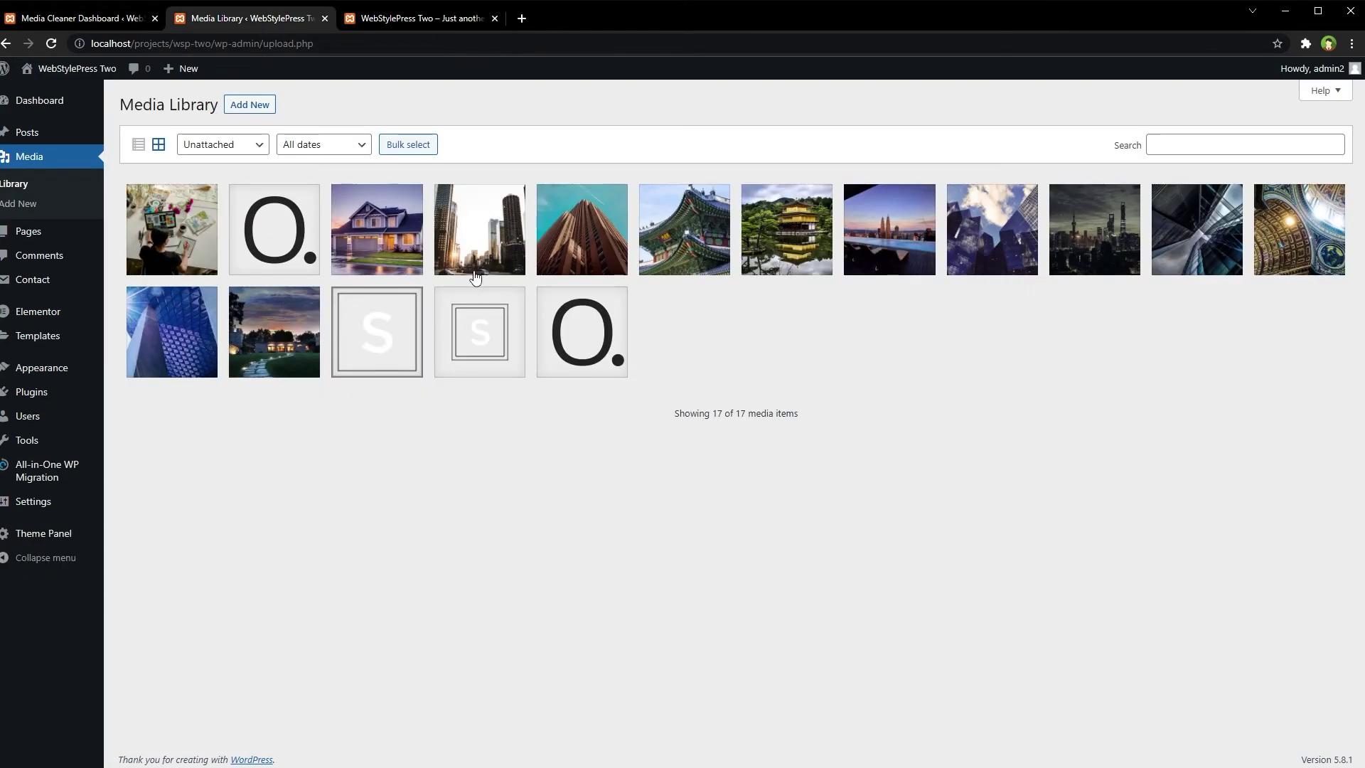
right_click(629, 427)
click(651, 467)
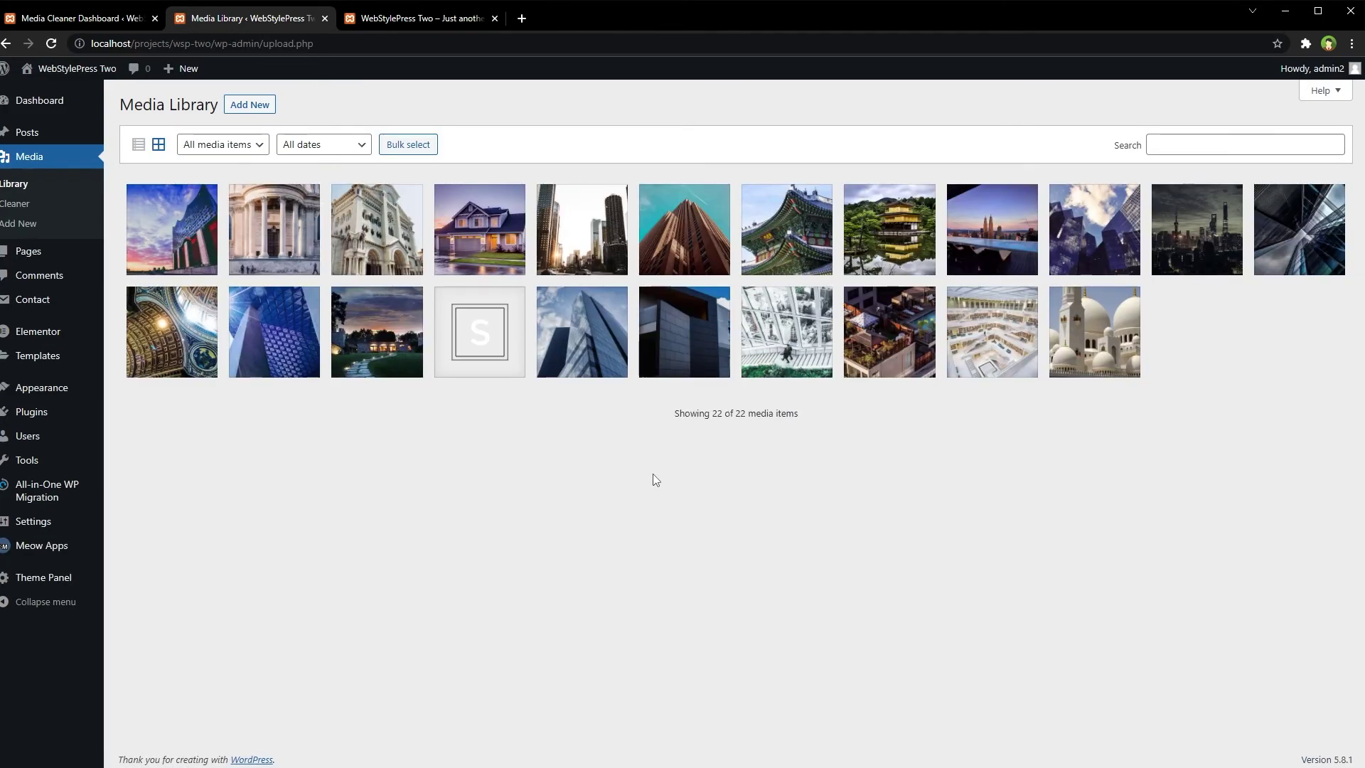
- Reload the site's front page and confirm the Completed Projects images still display
click(375, 22)
right_click(333, 344)
click(361, 385)
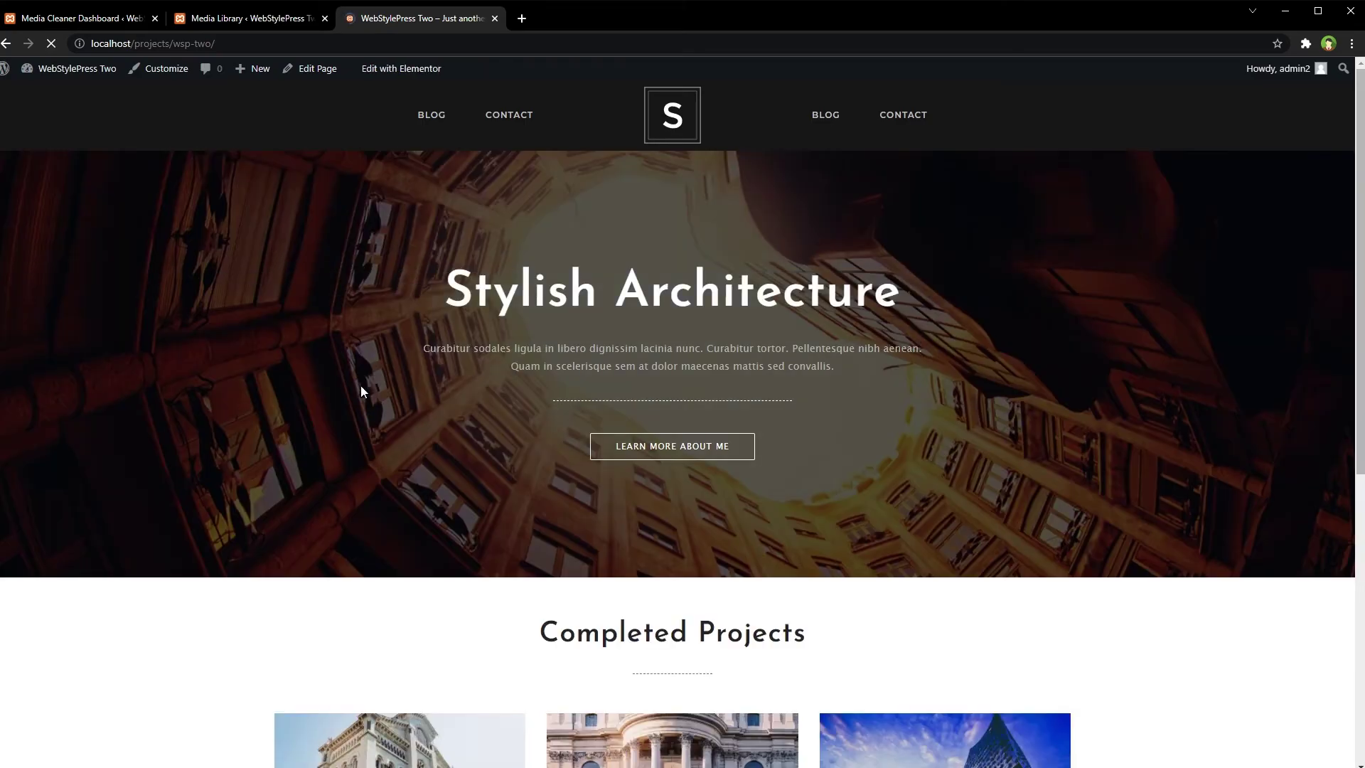
scroll(359, 399, down, 7)
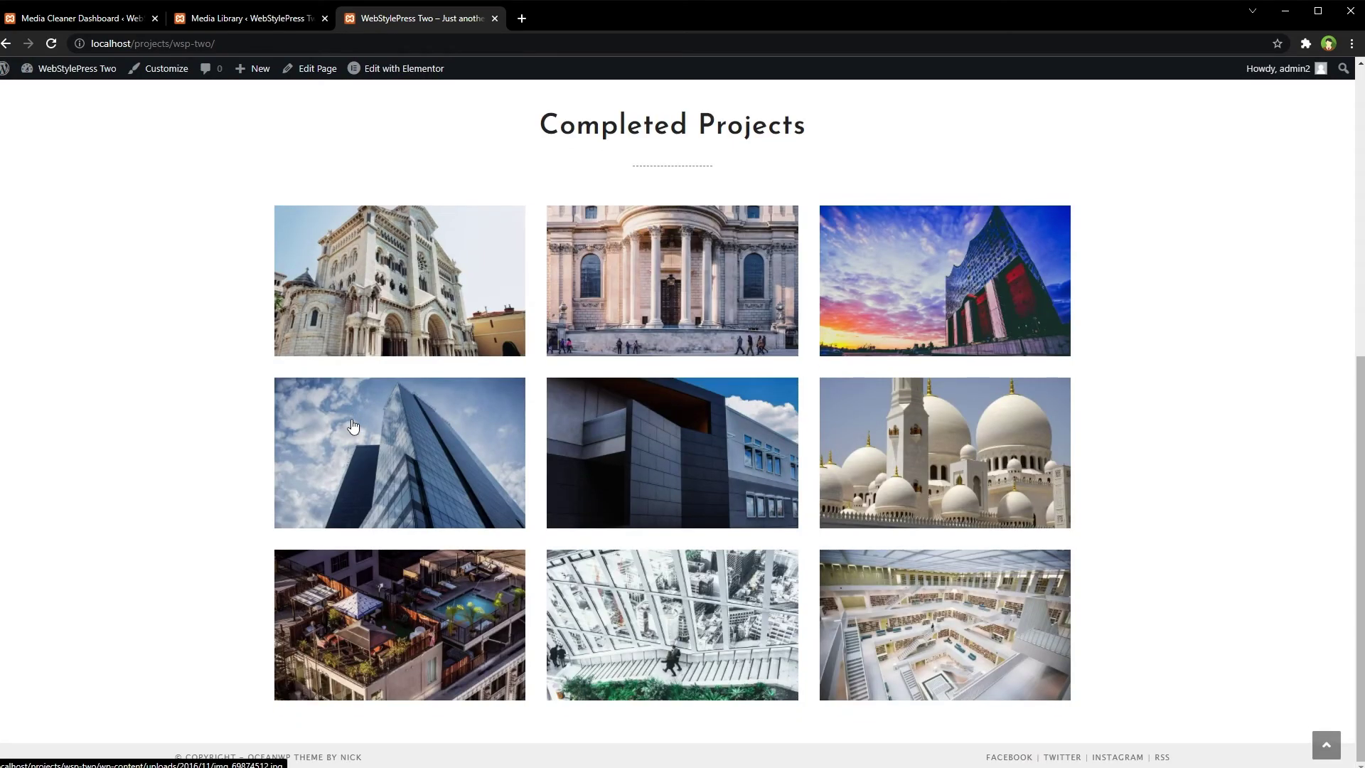
scroll(352, 426, up, 10)
click(262, 25)
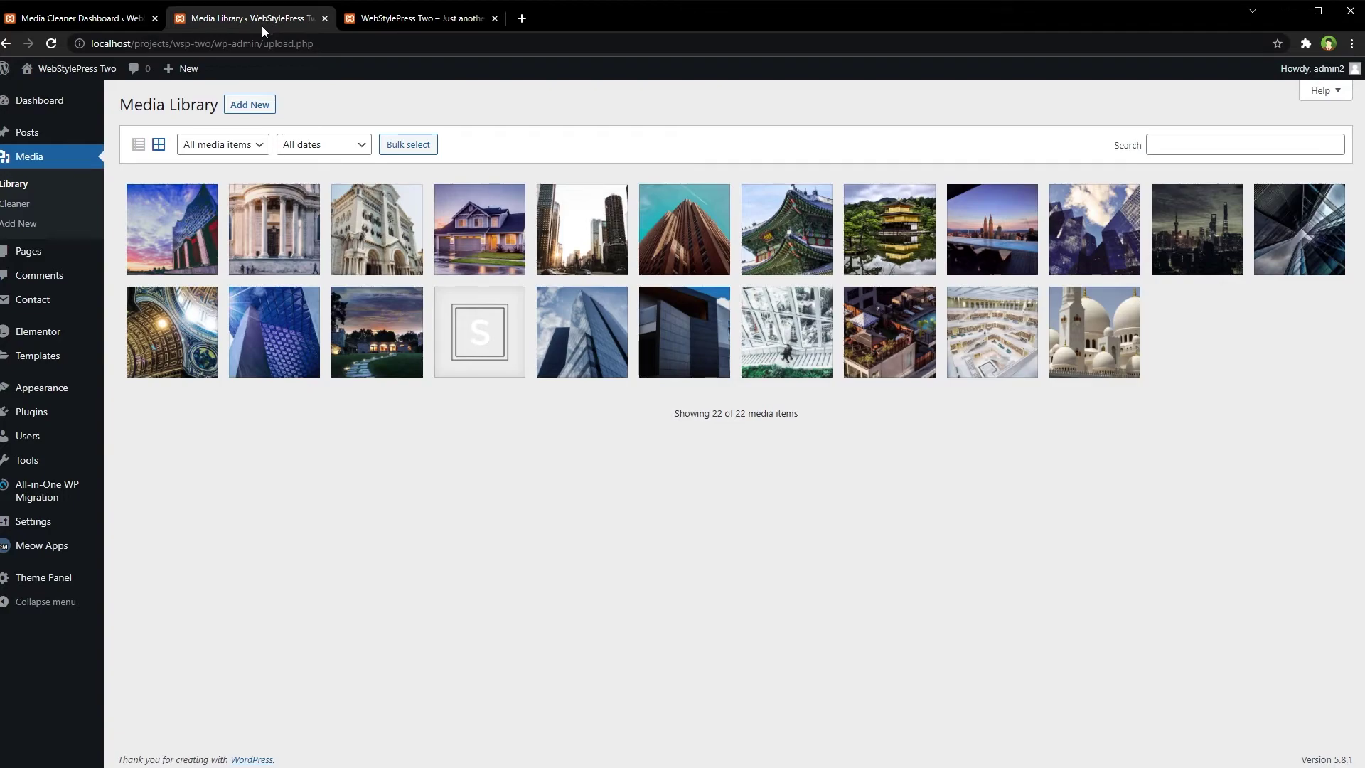